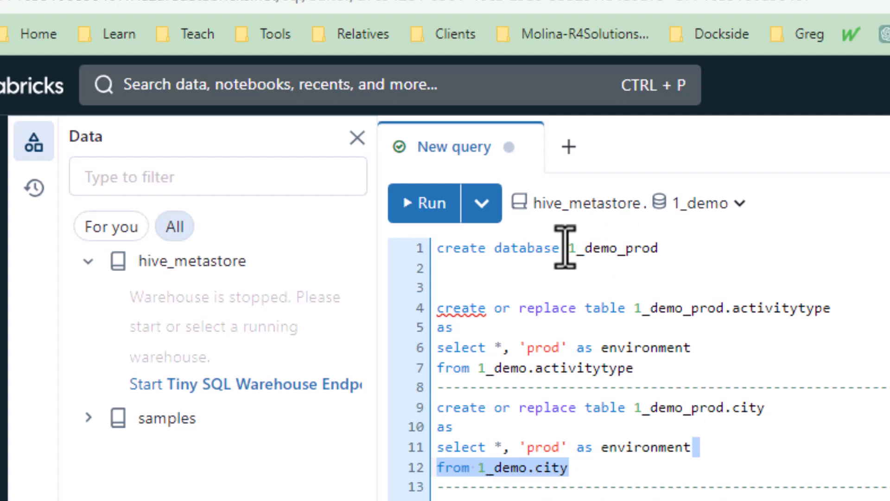
# Collapse and re-expand the hive_metastore catalog to retry loading its databases.
pyautogui.click(87, 265)
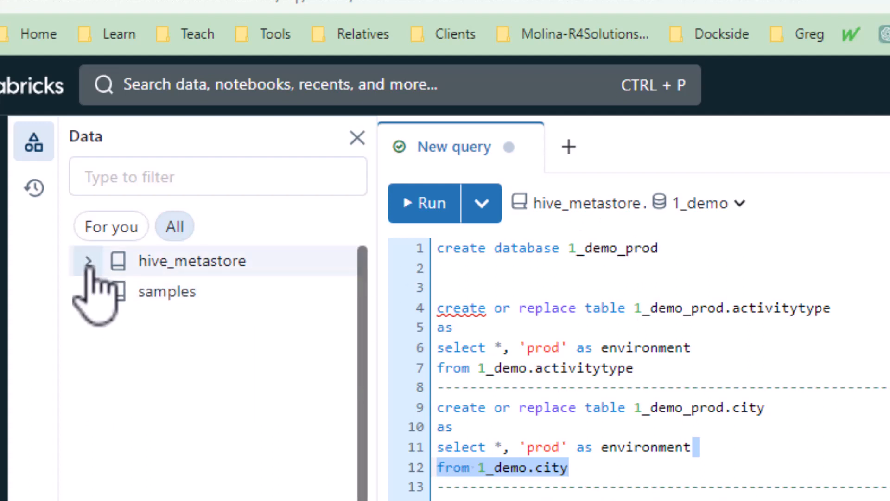
pyautogui.click(88, 262)
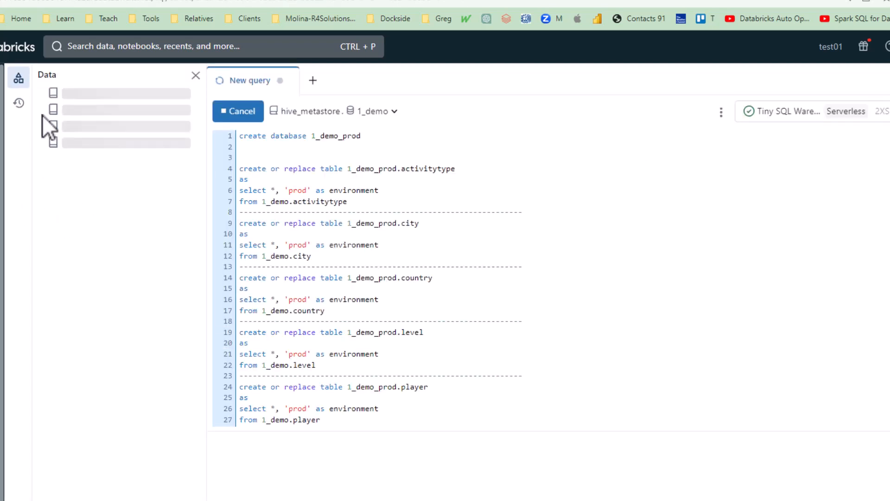
# Reopen the Data panel, expand hive_metastore and select the 1_demo database.
pyautogui.click(19, 80)
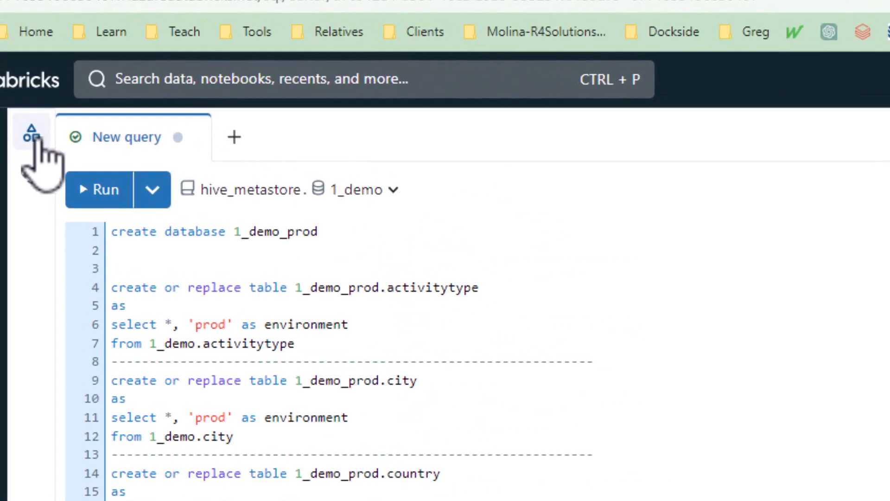
pyautogui.click(19, 80)
pyautogui.click(83, 243)
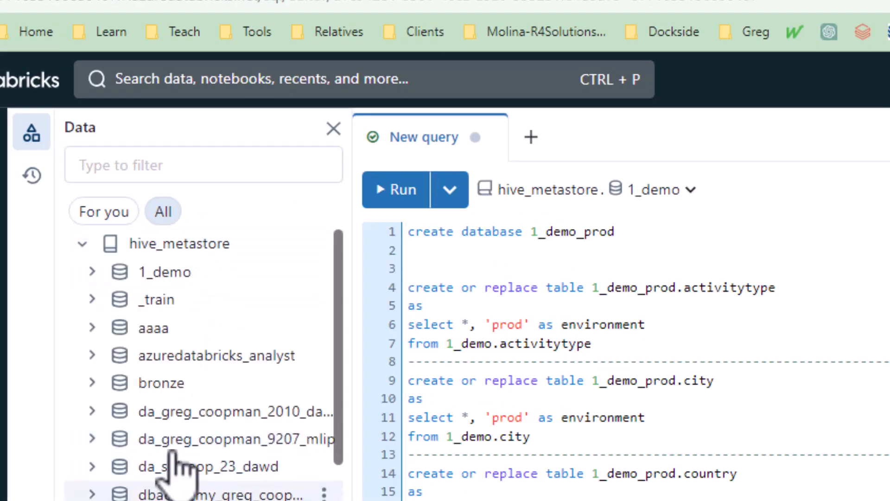
pyautogui.click(148, 273)
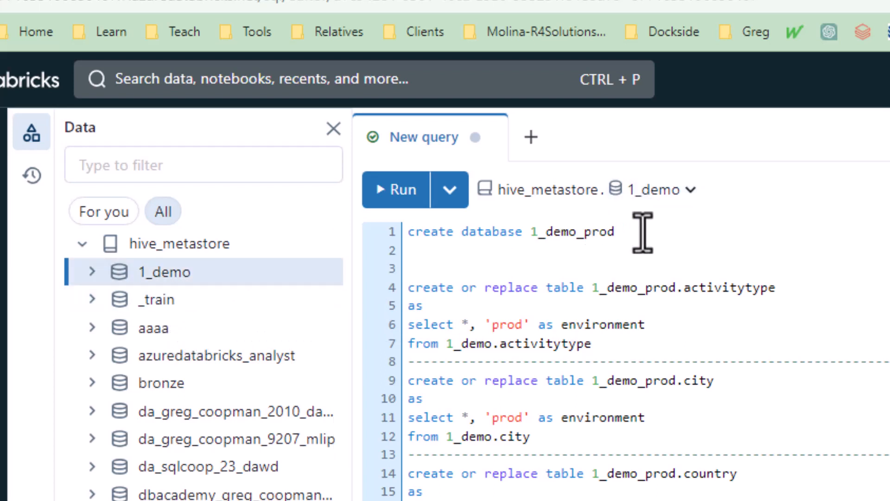
# Run only line 1, 'create database 1_demo_prod', to create the new database.
pyautogui.click(642, 232)
pyautogui.moveTo(643, 231); pyautogui.dragTo(404, 234)
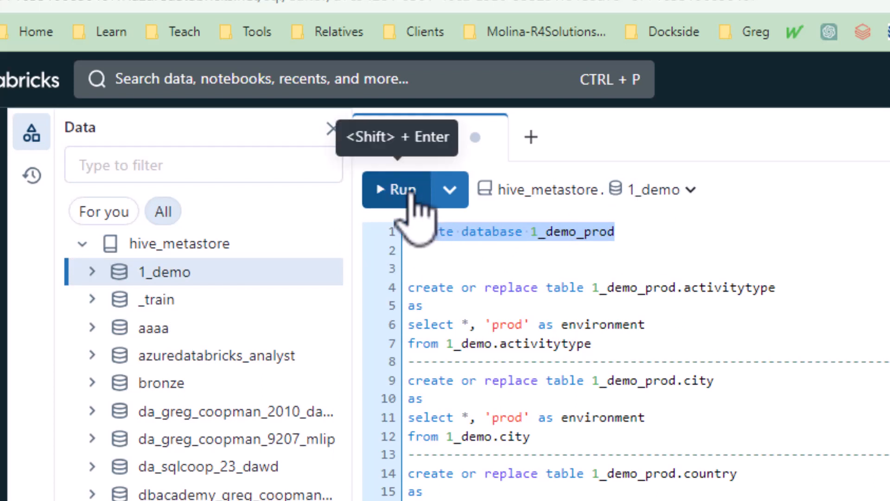
pyautogui.click(411, 191)
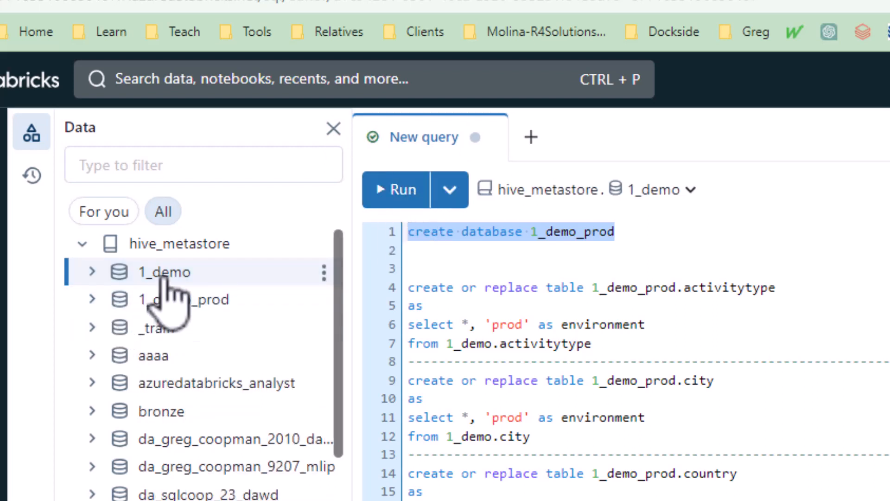
# Expand 1_demo_prod and 1_demo in the tree to compare their tables.
pyautogui.click(174, 300)
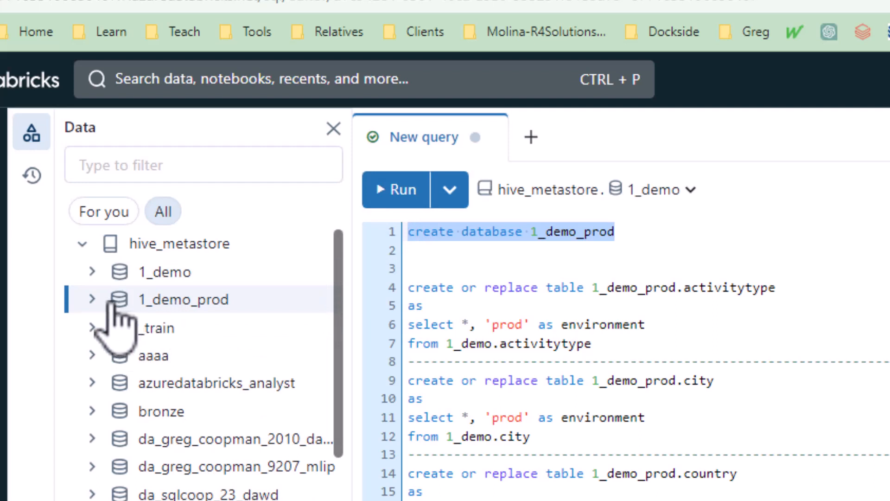
pyautogui.click(93, 300)
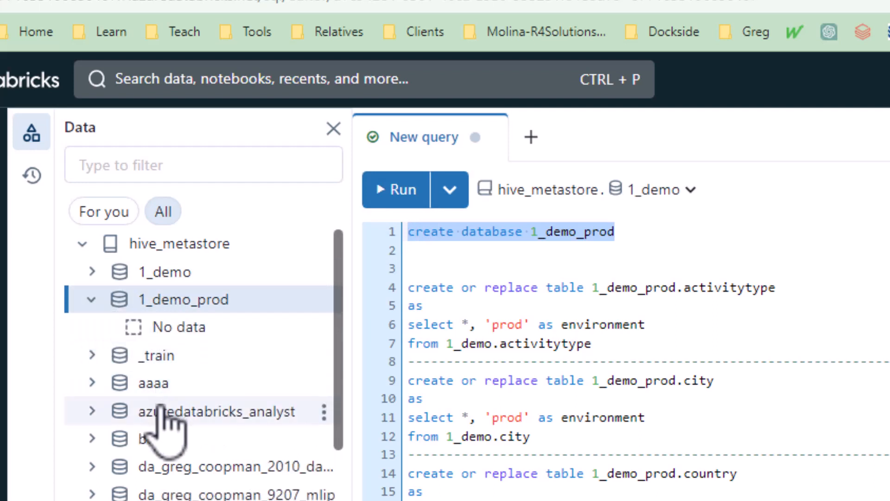
pyautogui.click(93, 272)
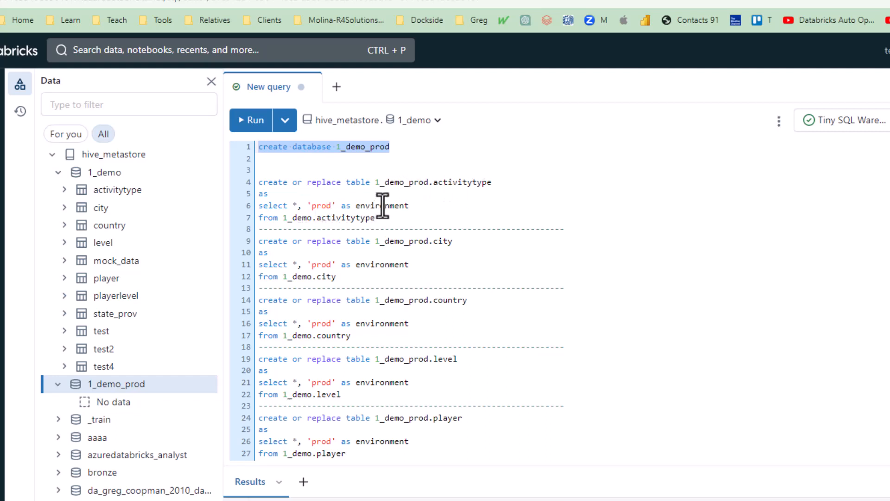
# Run the activitytype copy into 1_demo_prod with environment 'prod', then select the city statement.
pyautogui.moveTo(375, 185); pyautogui.dragTo(428, 184)
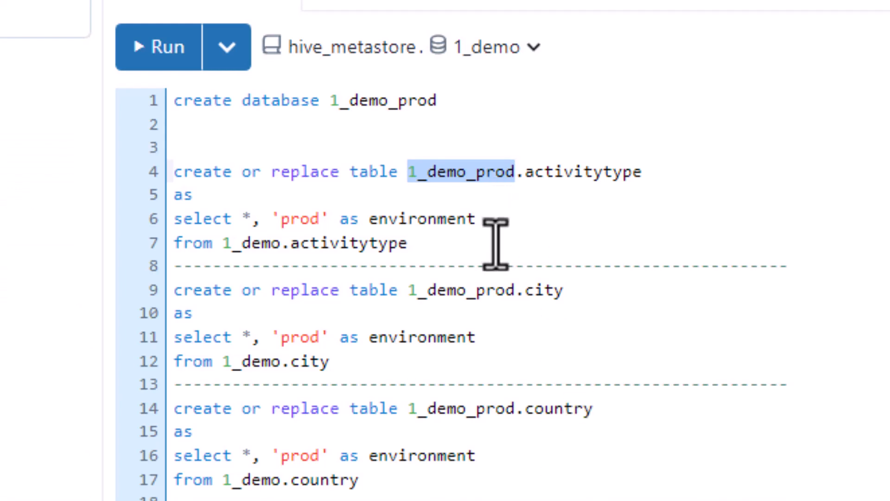
pyautogui.moveTo(466, 254); pyautogui.dragTo(167, 137)
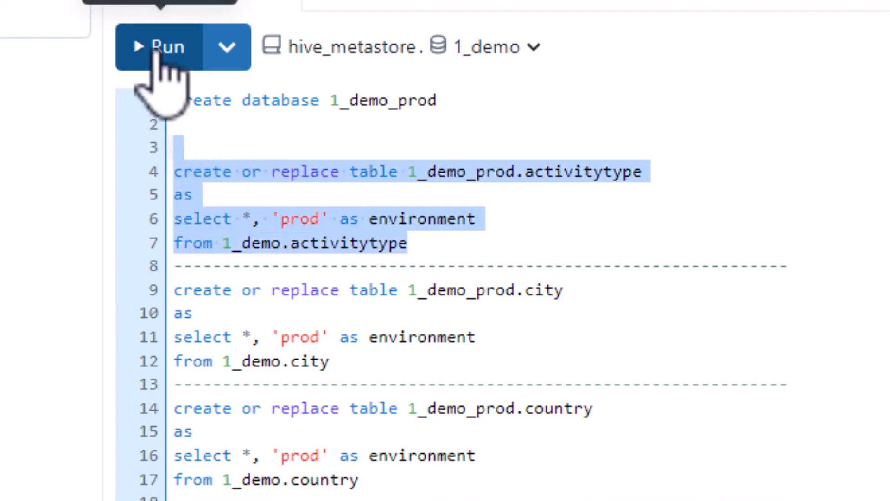
pyautogui.click(165, 49)
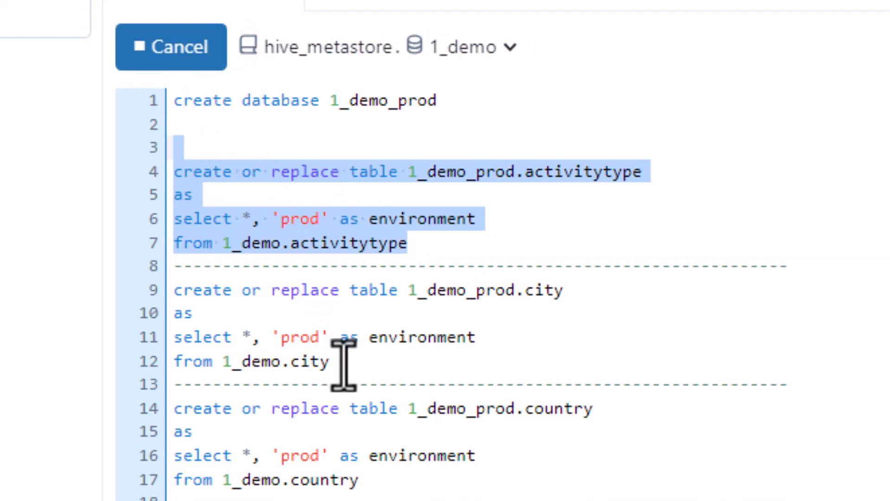
pyautogui.moveTo(345, 367); pyautogui.dragTo(175, 291)
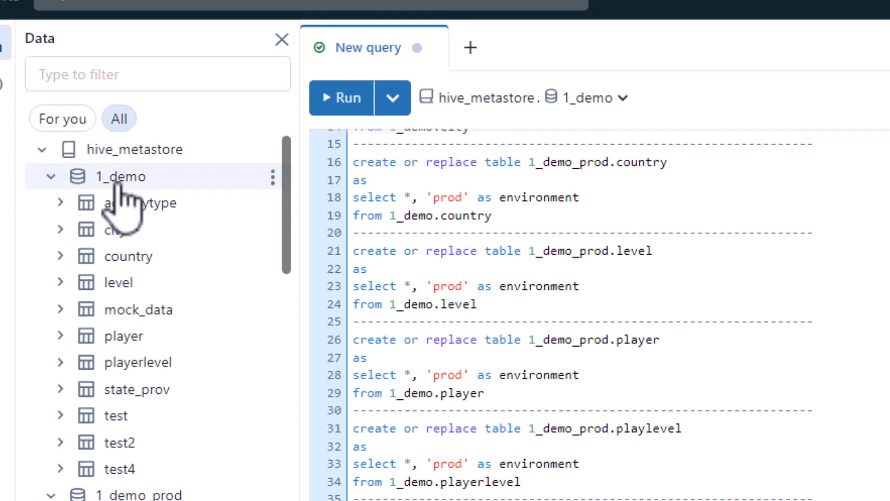
# Collapse 1_demo, refresh 1_demo_prod to list its new tables, and expand activitytype's columns.
pyautogui.click(51, 176)
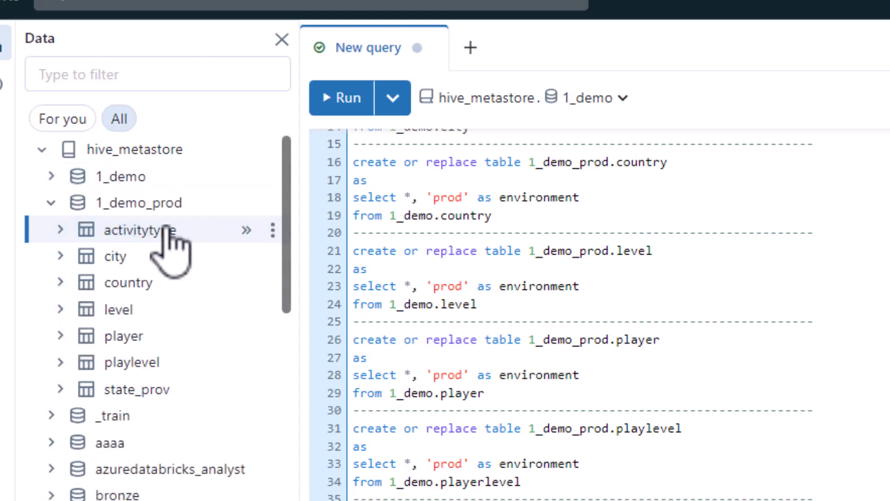
pyautogui.click(51, 203)
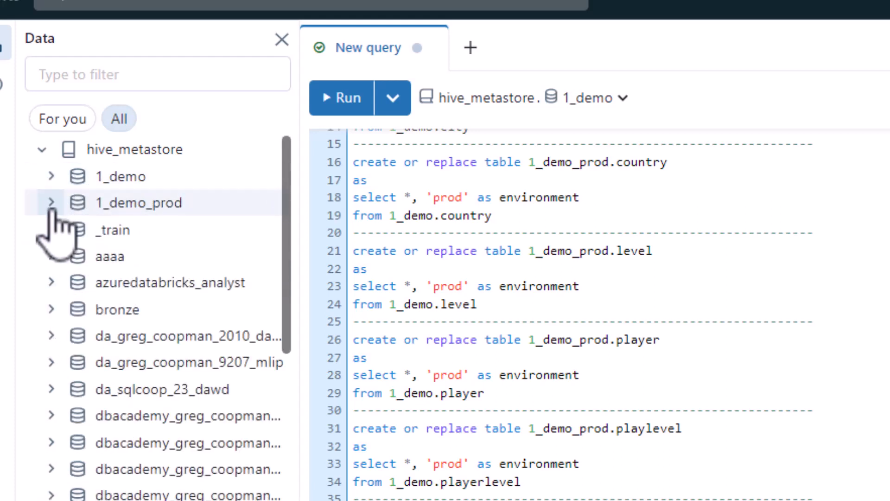
pyautogui.click(51, 203)
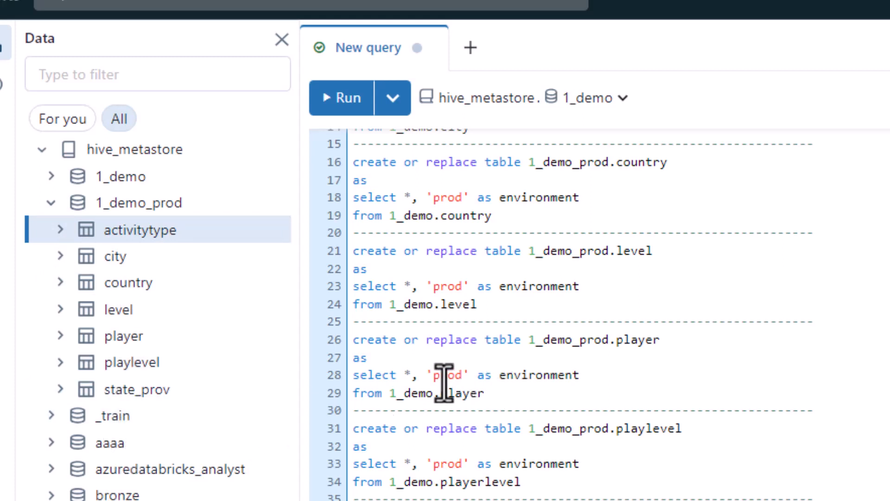
pyautogui.moveTo(280, 442)
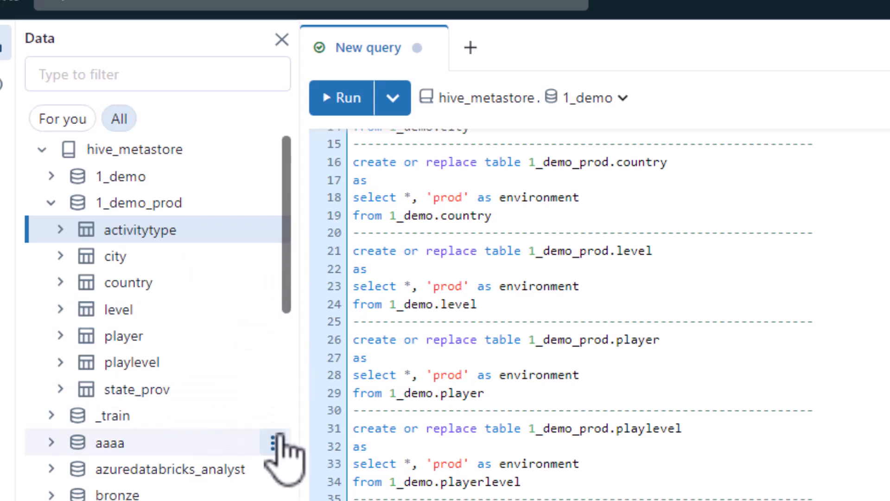
pyautogui.click(59, 229)
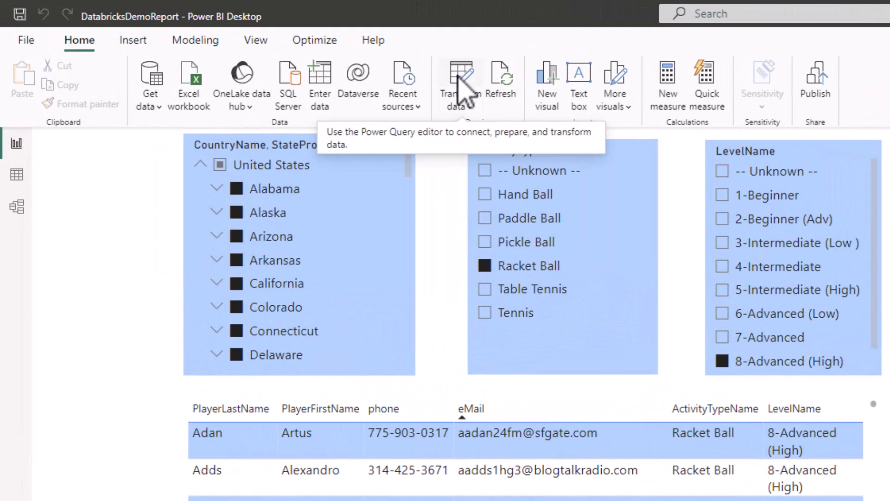
# Open Data source settings from the Transform data dropdown to view the Azure Databricks source.
pyautogui.click(460, 88)
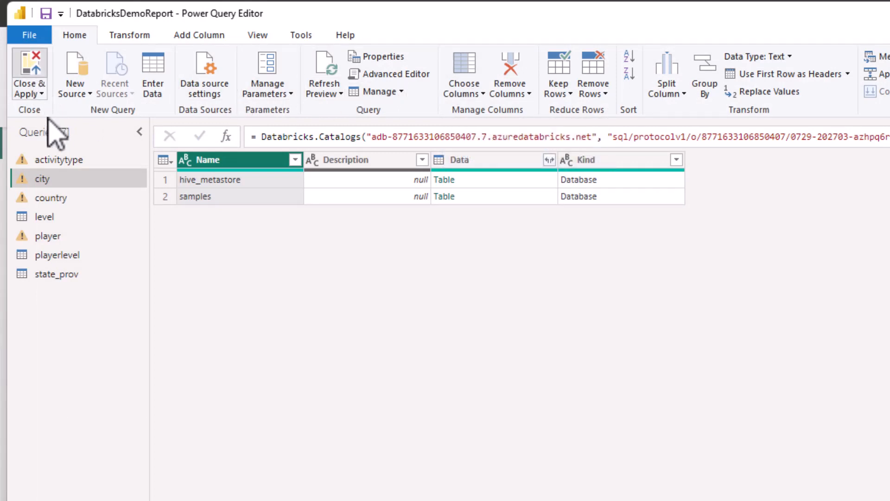
pyautogui.click(37, 95)
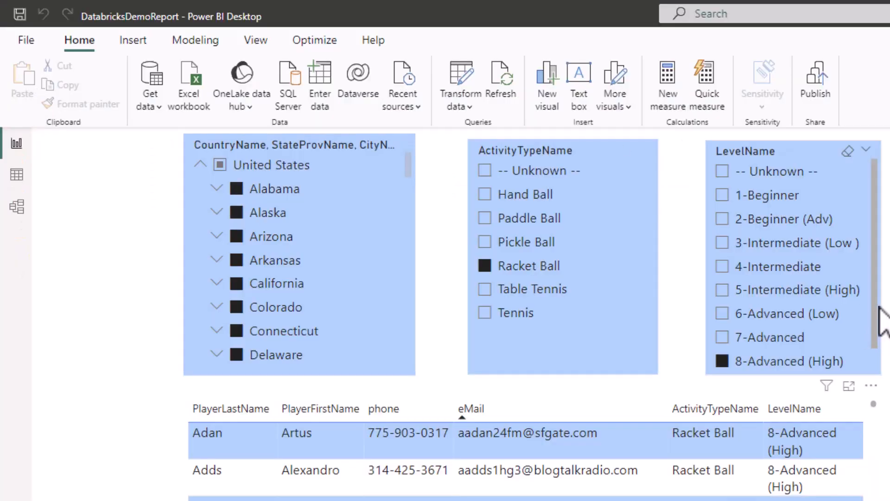
pyautogui.click(411, 105)
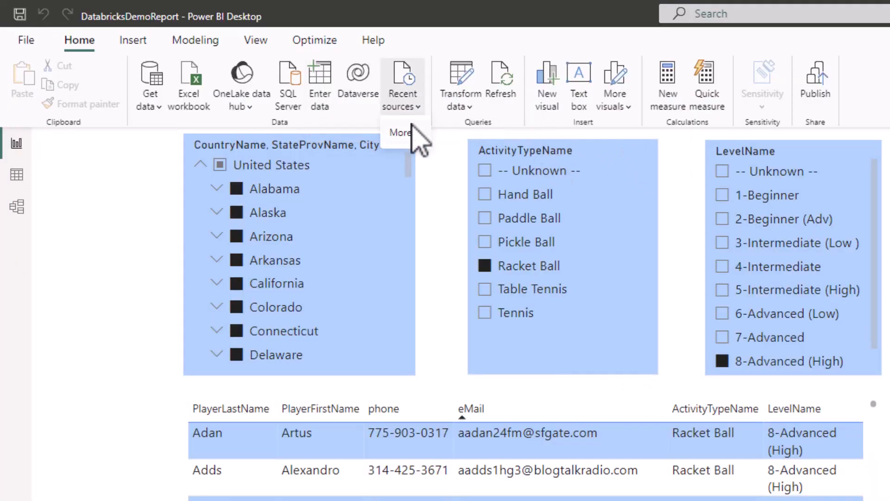
pyautogui.click(462, 111)
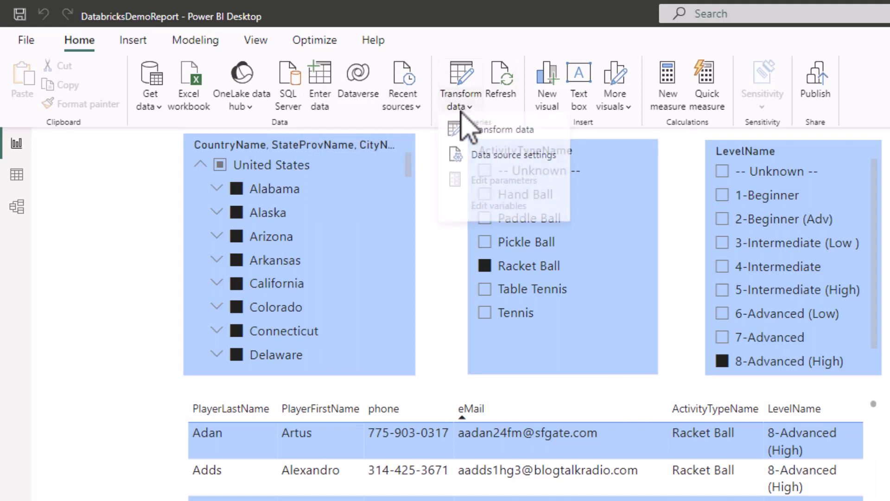
pyautogui.click(515, 168)
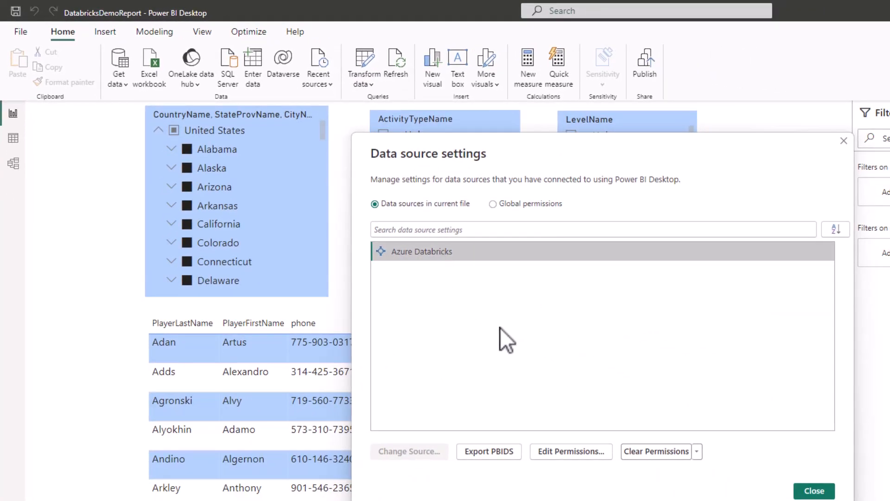
# Check the Azure Databricks source's permissions and credentials without changes, then close Data source settings.
pyautogui.click(568, 452)
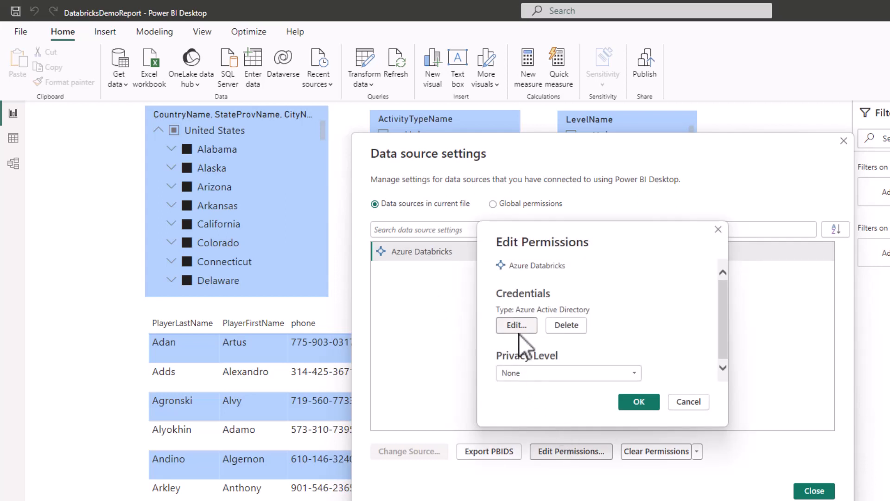
pyautogui.click(516, 325)
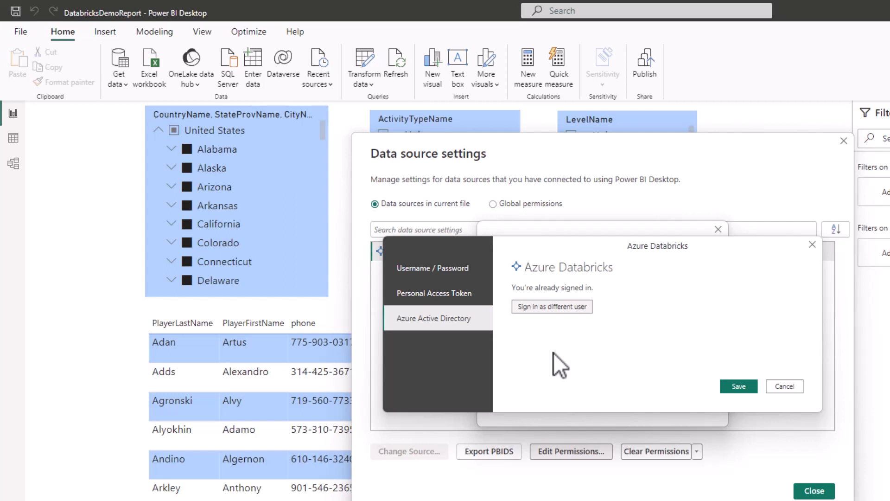
pyautogui.click(786, 387)
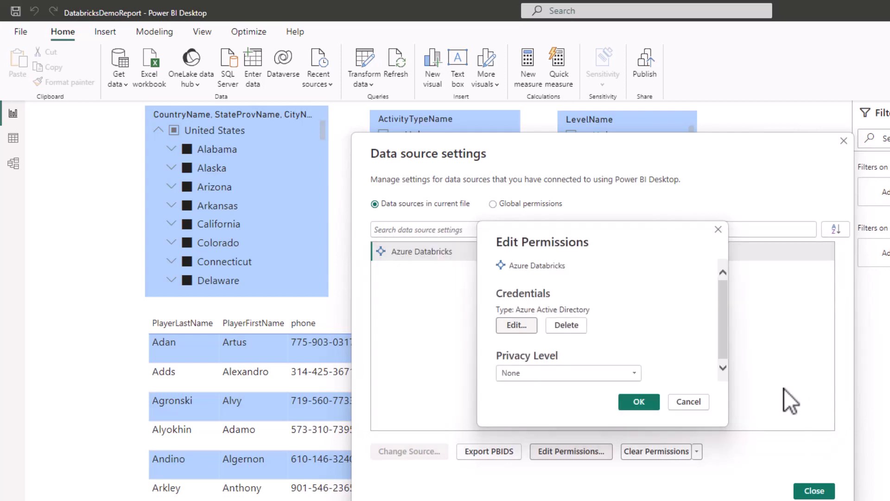
pyautogui.click(686, 404)
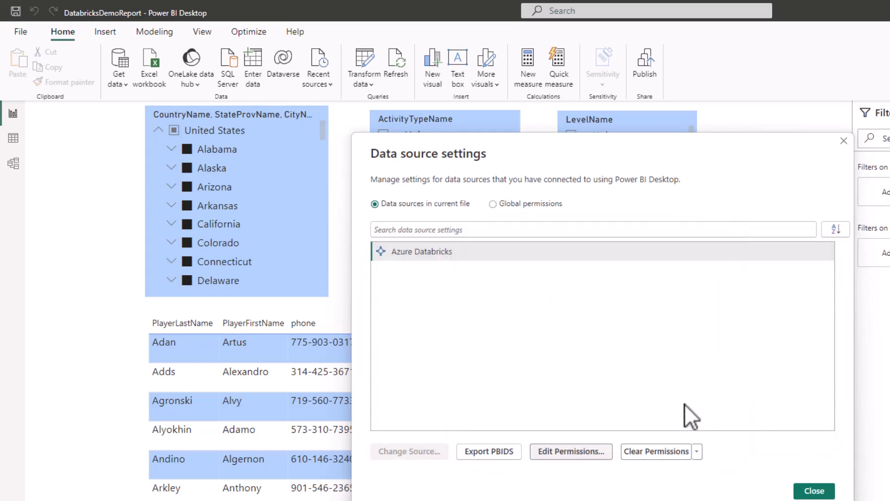
pyautogui.click(814, 491)
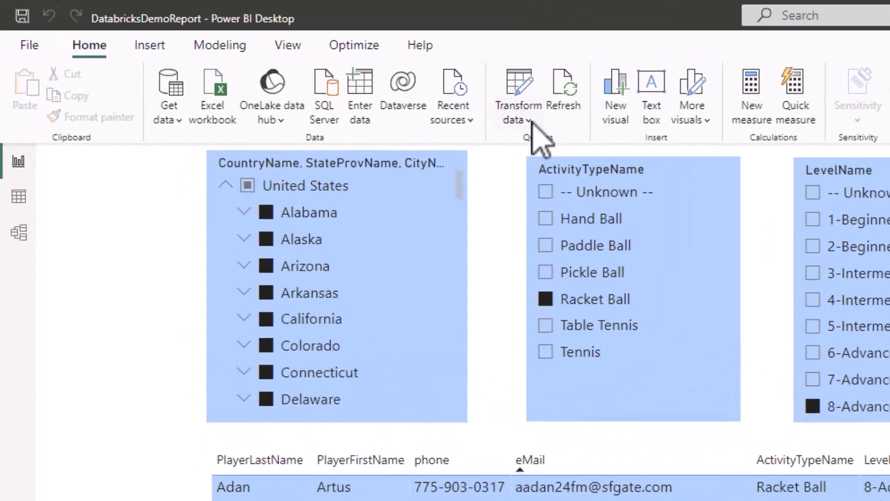
# Open Power Query Editor, view the activitytype code in Advanced Editor, then select its Source step.
pyautogui.click(530, 121)
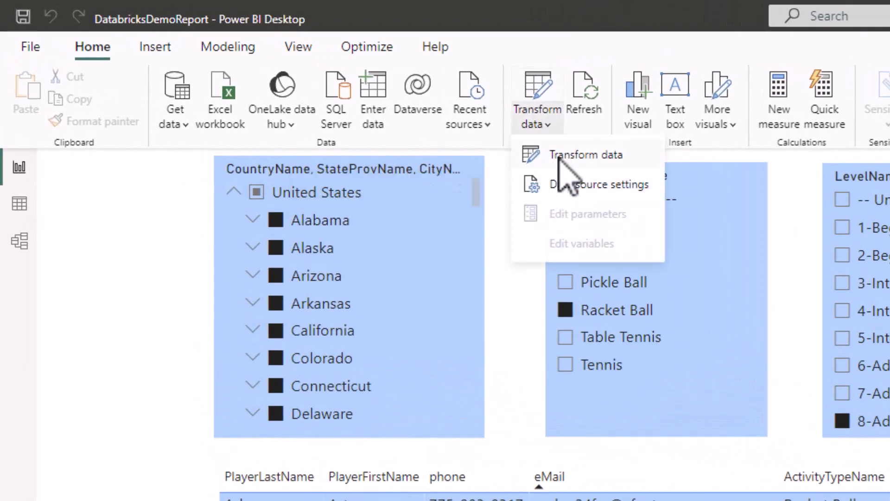
pyautogui.click(560, 157)
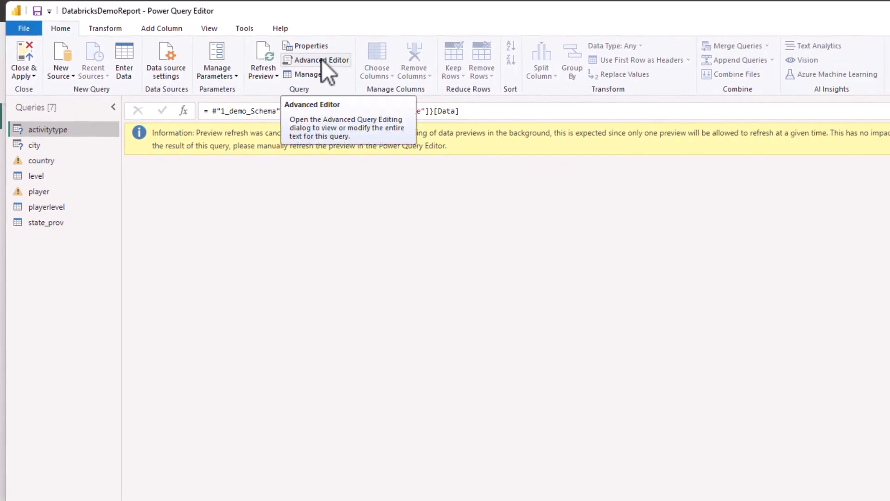
pyautogui.click(322, 59)
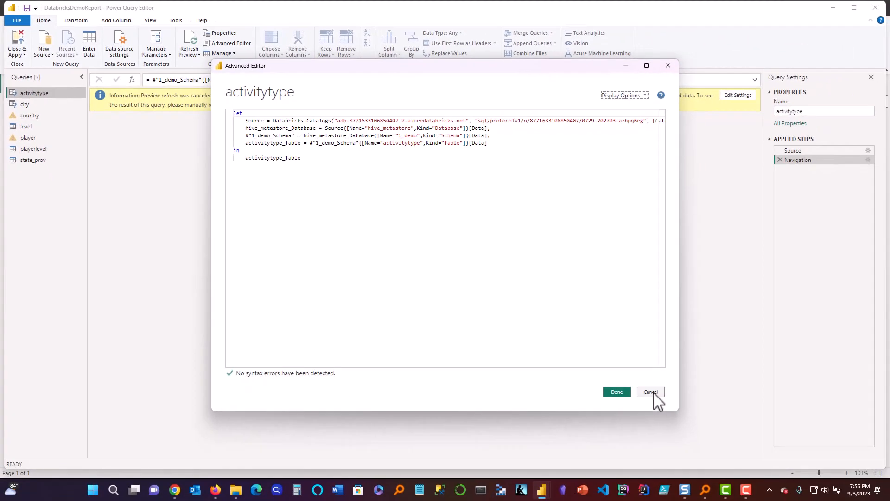
pyautogui.click(651, 392)
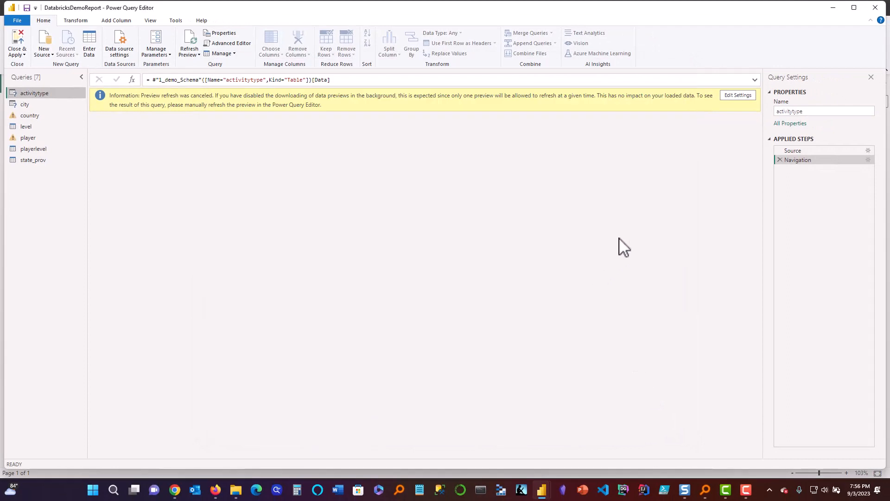
pyautogui.click(795, 150)
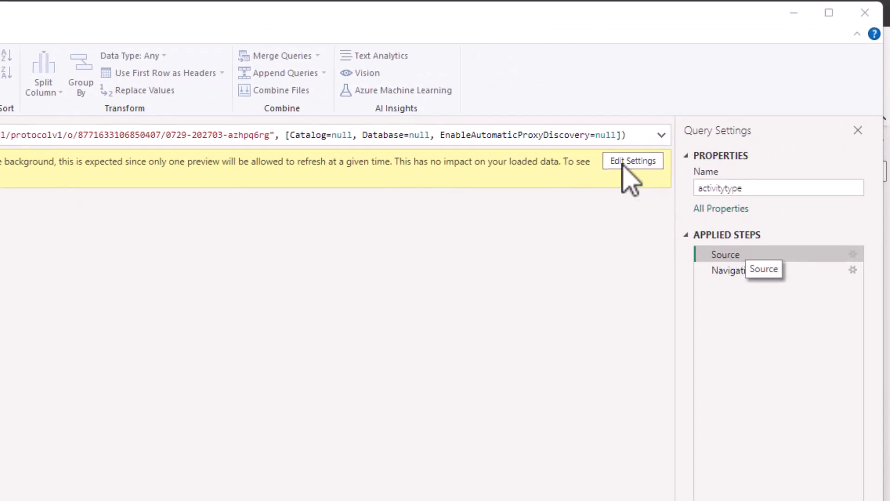
# Open the Source step's Azure Databricks settings and select the cluster part of the HTTP Path.
pyautogui.doubleClick(678, 255)
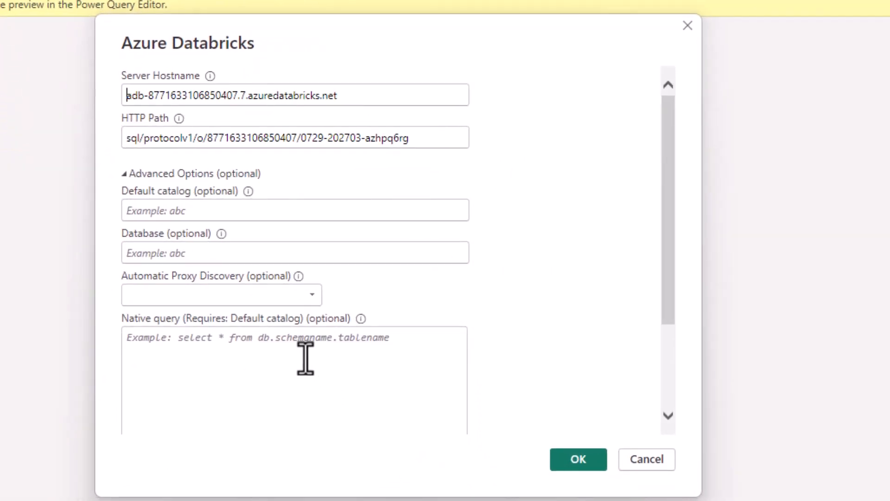
pyautogui.click(127, 96)
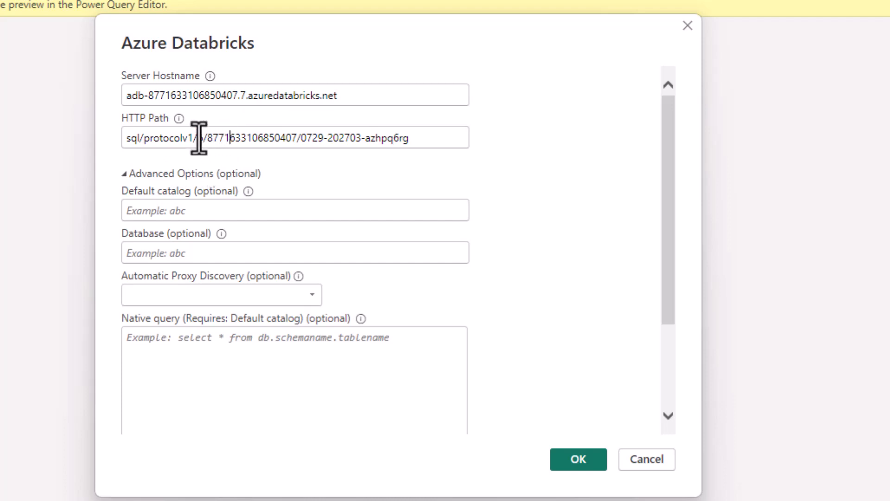
pyautogui.moveTo(197, 138); pyautogui.dragTo(410, 139)
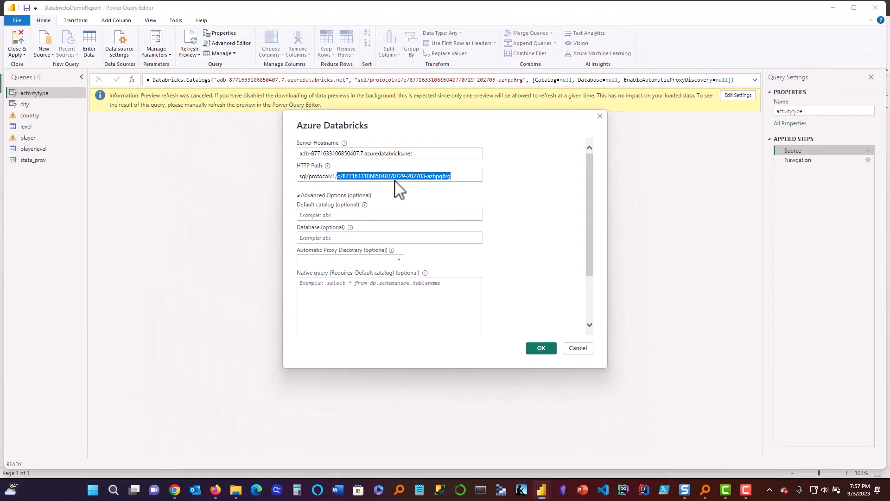
pyautogui.hotkey('alt', 'Tab')
pyautogui.hotkey('alt', 'Tab')
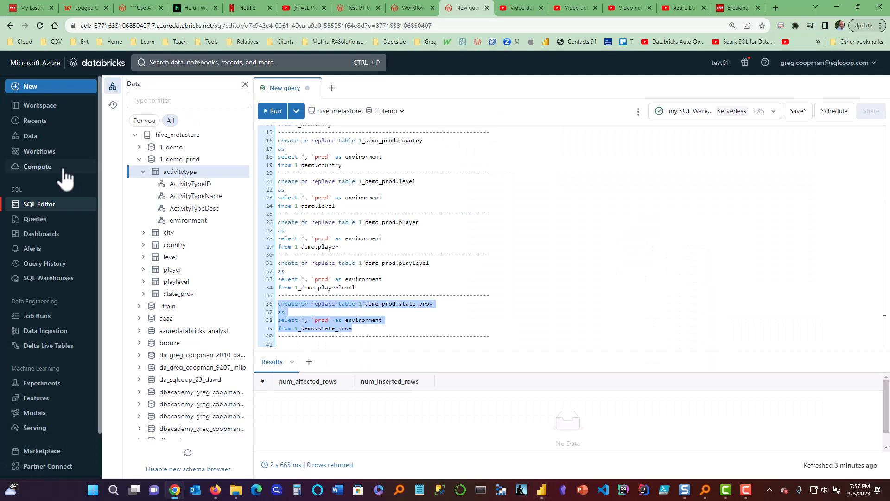
# Show the Connection details of Tiny SQL Warehouse Endpoint under SQL Warehouses.
pyautogui.click(41, 279)
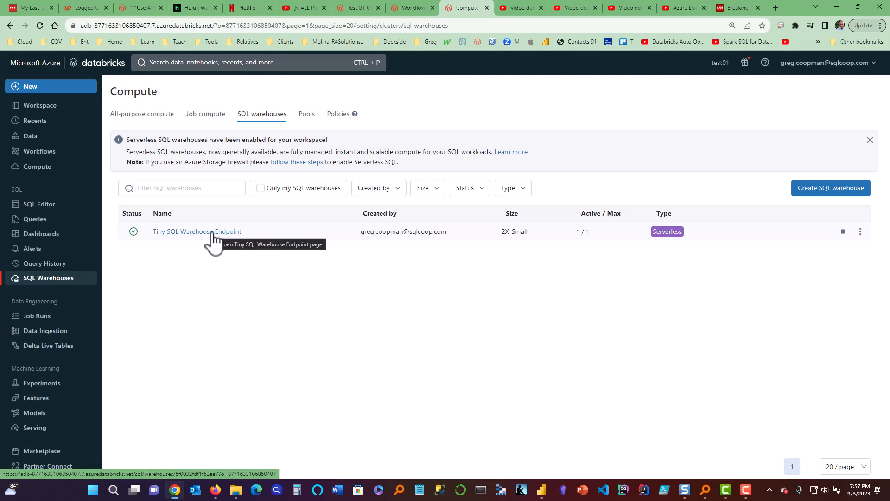
pyautogui.click(185, 232)
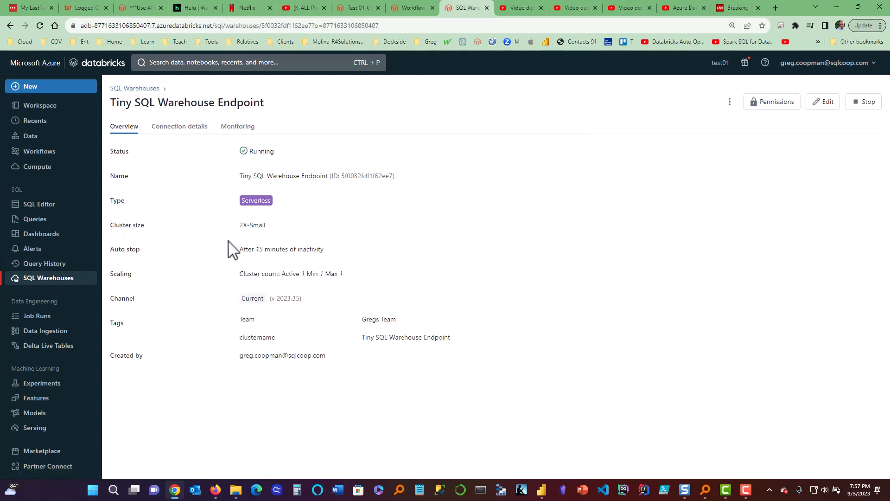
pyautogui.click(185, 132)
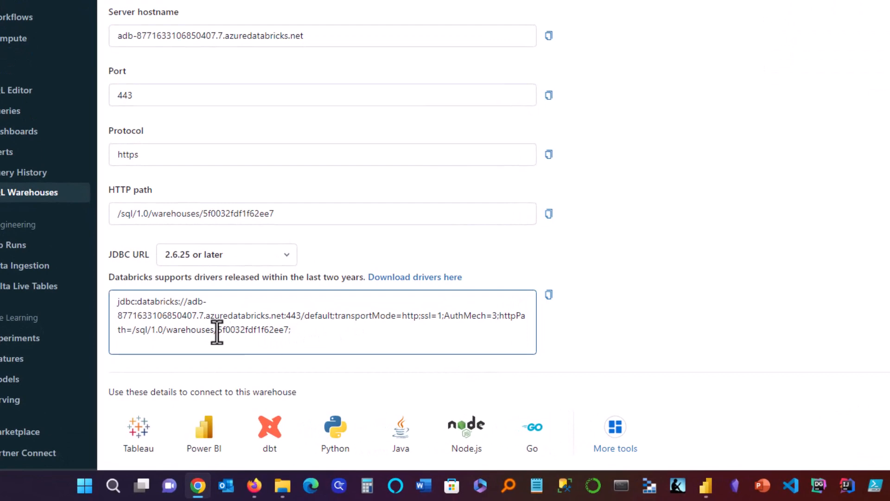
# Copy sql/1.0/warehouses/5f0032fdf1f62ee7 from the JDBC URL and paste it over Power BI's HTTP Path.
pyautogui.moveTo(217, 330); pyautogui.dragTo(286, 332)
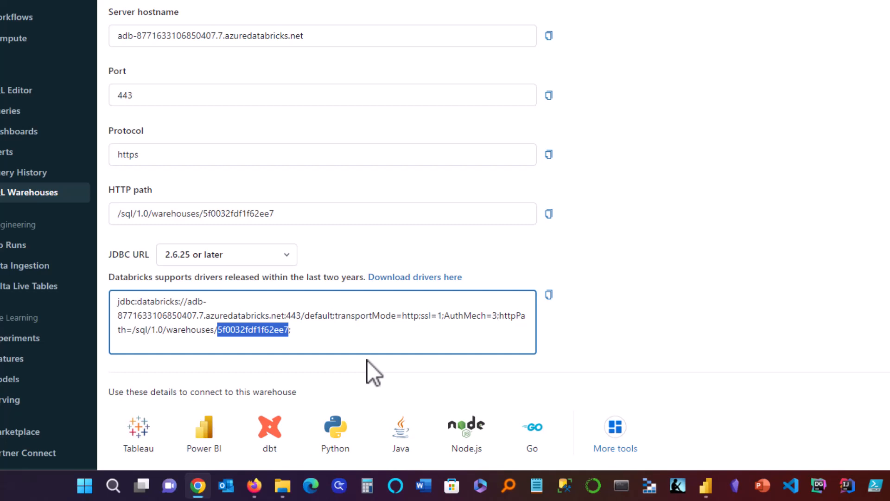
pyautogui.hotkey('alt', 'Tab')
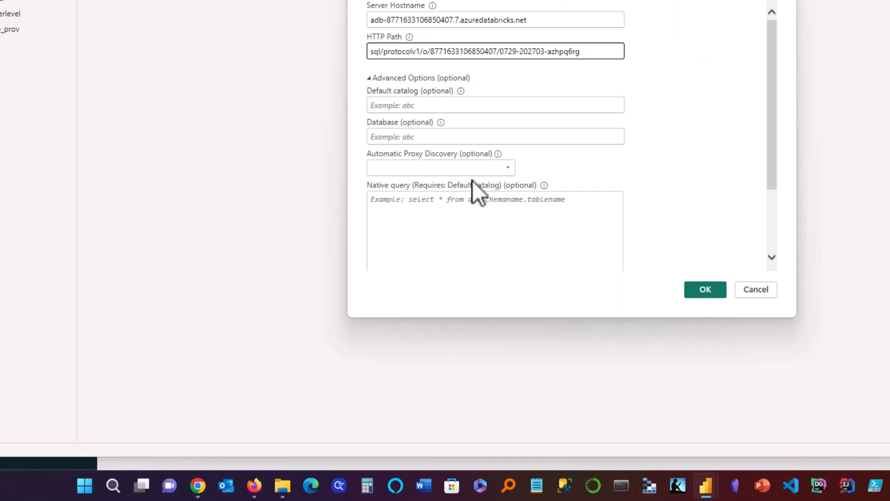
pyautogui.hotkey('alt', 'Tab')
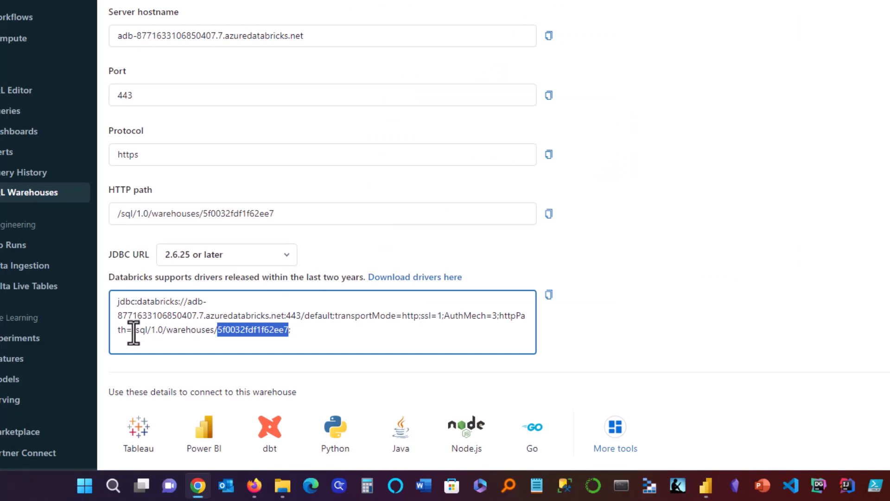
pyautogui.moveTo(135, 330); pyautogui.dragTo(288, 334)
pyautogui.hotkey('ctrl', 'c')
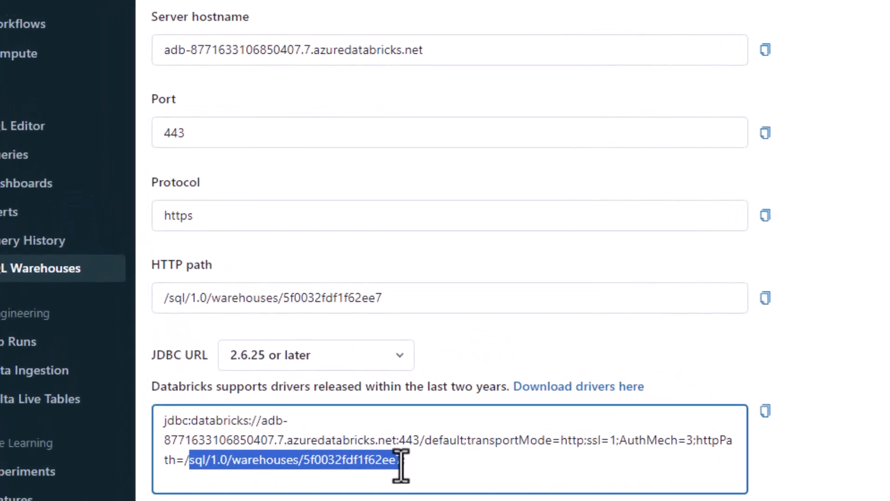
pyautogui.hotkey('alt', 'Tab')
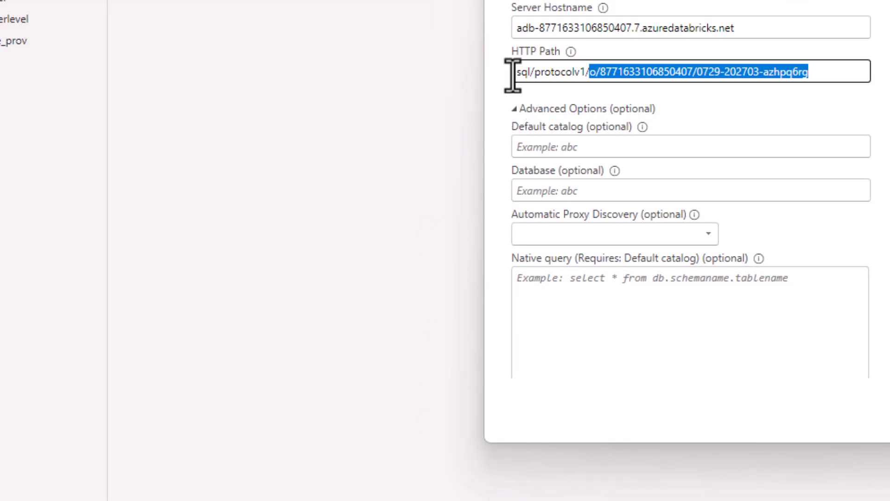
pyautogui.moveTo(513, 75); pyautogui.dragTo(816, 79)
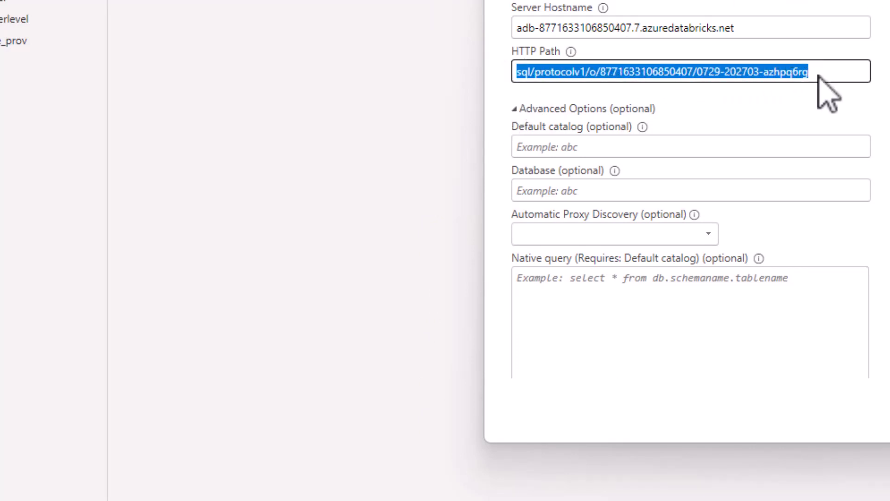
pyautogui.hotkey('ctrl', 'v')
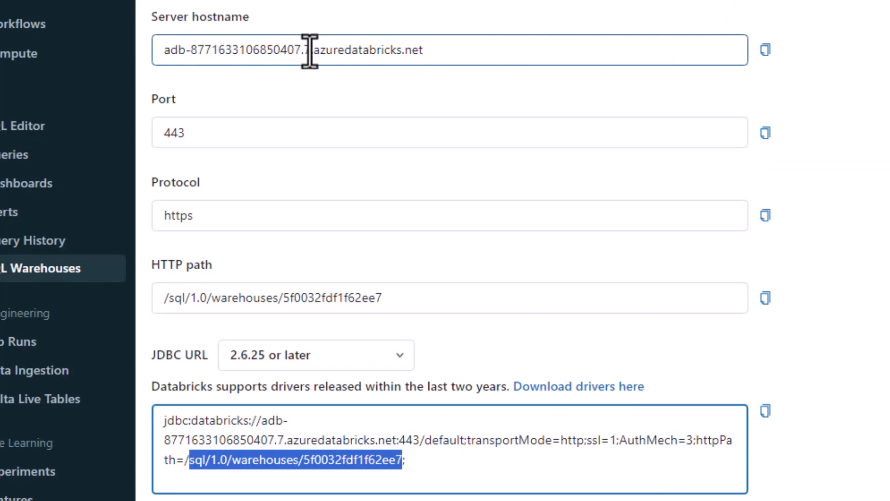
pyautogui.hotkey('alt', 'Tab')
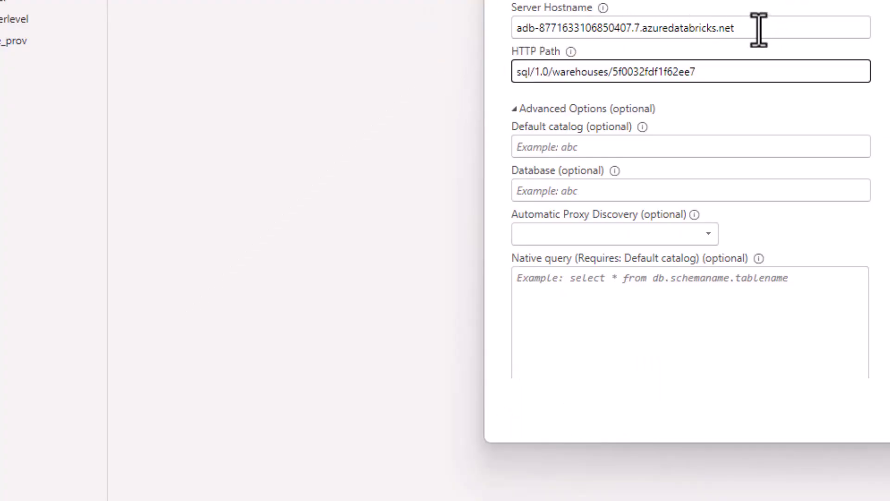
# Enter the native query 'select * from 1_demo_prod.activitytype'.
pyautogui.click(699, 280)
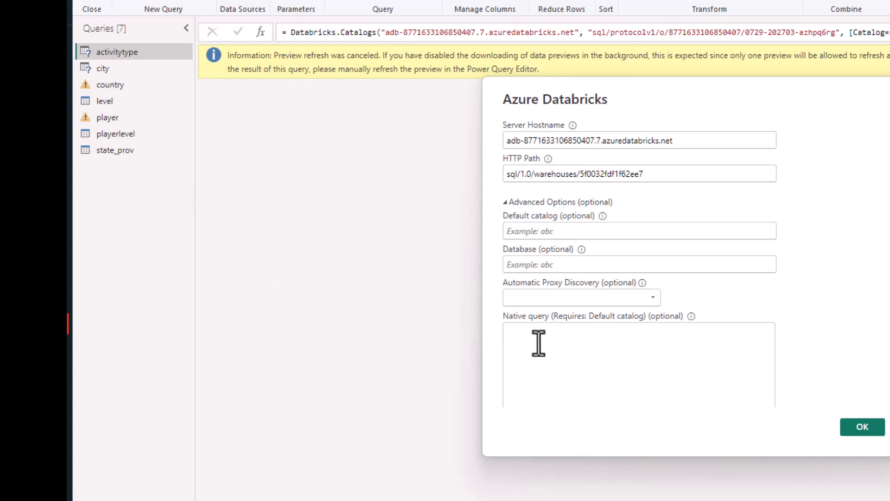
pyautogui.write('sele')
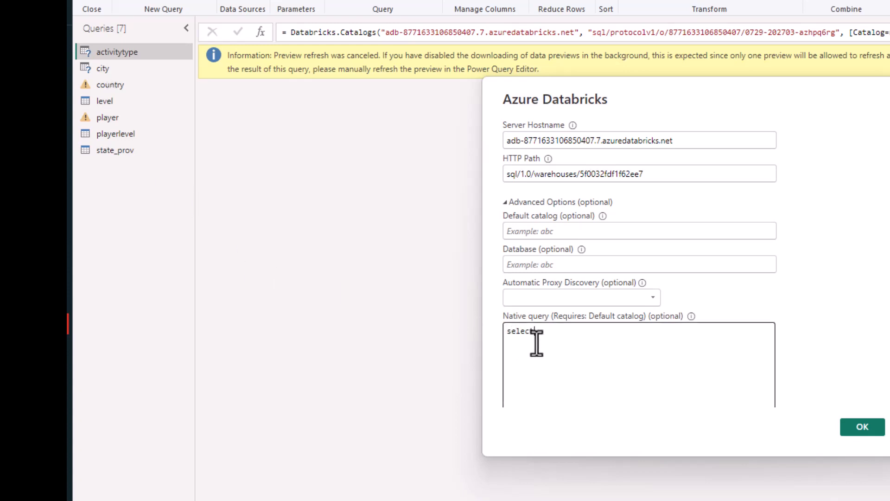
pyautogui.write('ct * from 1_demo_p')
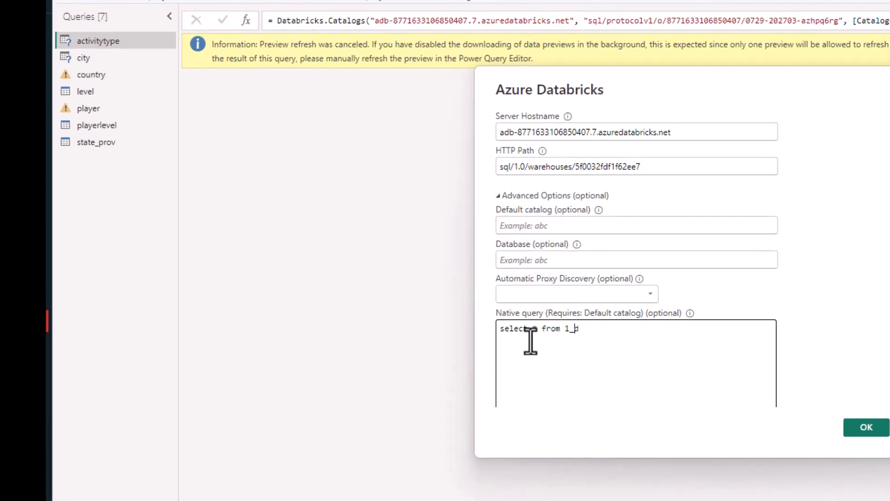
pyautogui.write('rod')
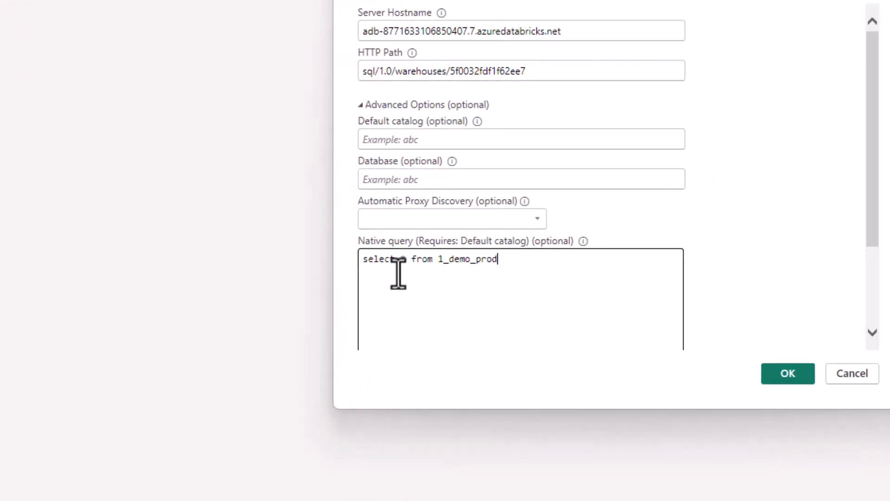
pyautogui.write('.activitytype')
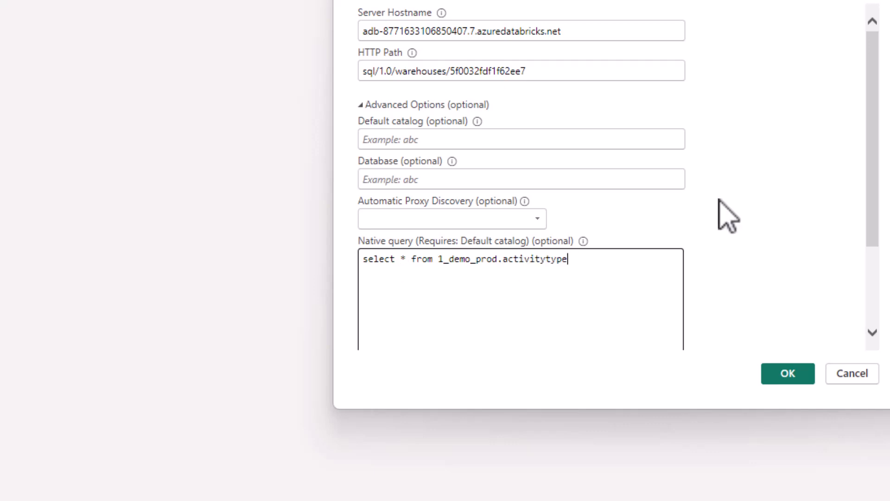
# Set the default catalog to hive_metastore and confirm the warehouse connection in Import mode.
pyautogui.click(484, 139)
pyautogui.write('hive_met')
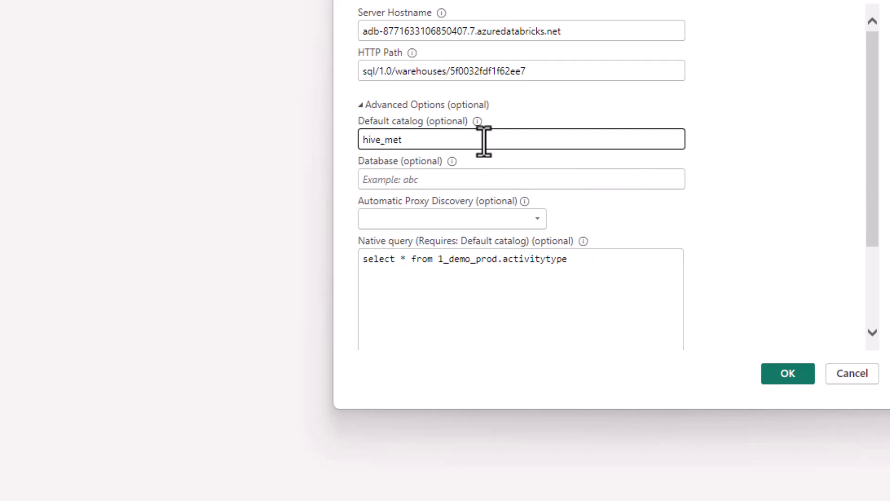
pyautogui.write('at')
pyautogui.write('tore')
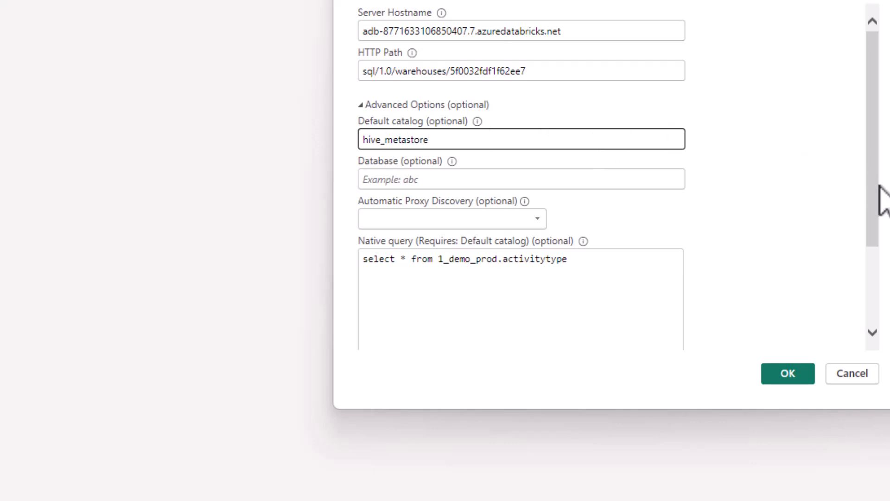
pyautogui.moveTo(874, 188); pyautogui.dragTo(884, 308)
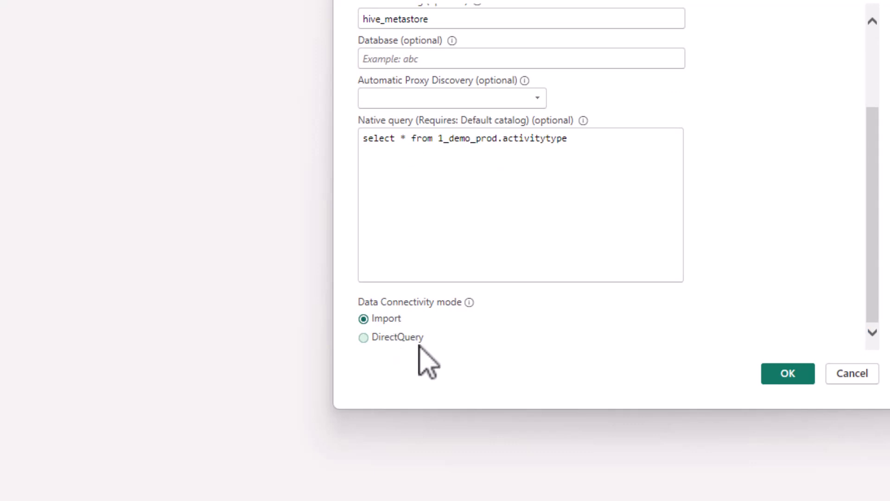
pyautogui.click(791, 376)
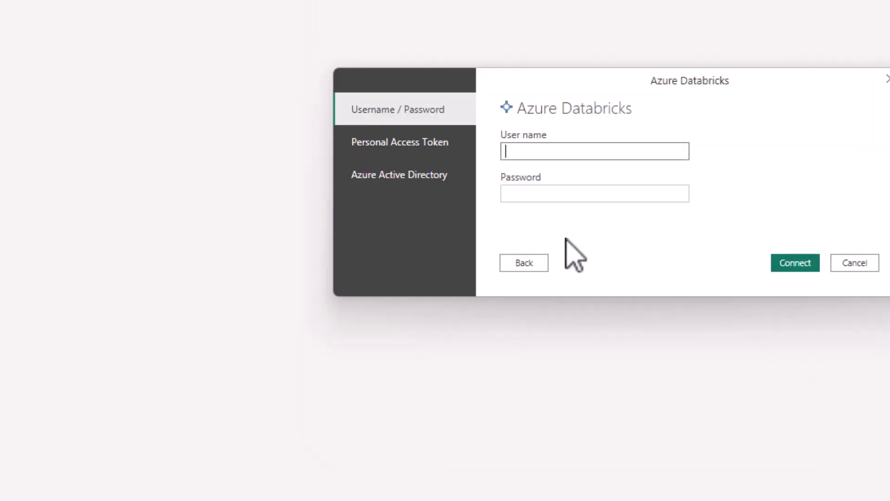
# Choose Azure Active Directory authentication and sign in with the work account.
pyautogui.click(419, 178)
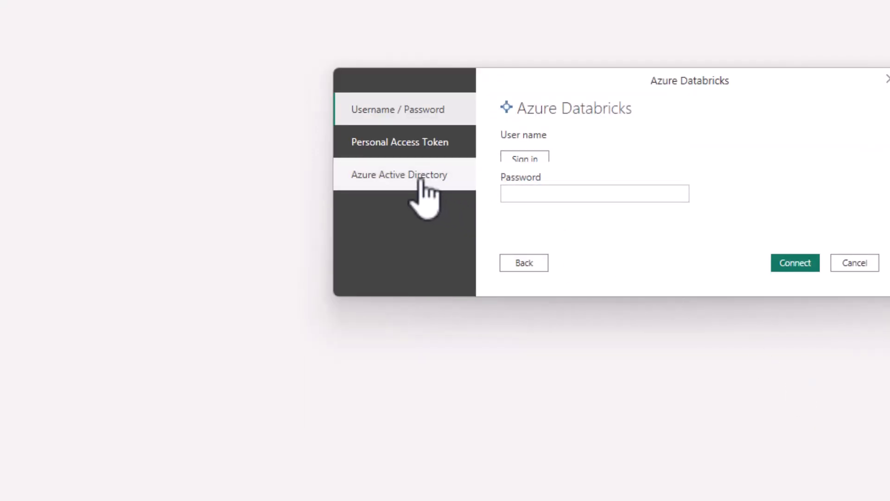
pyautogui.click(520, 159)
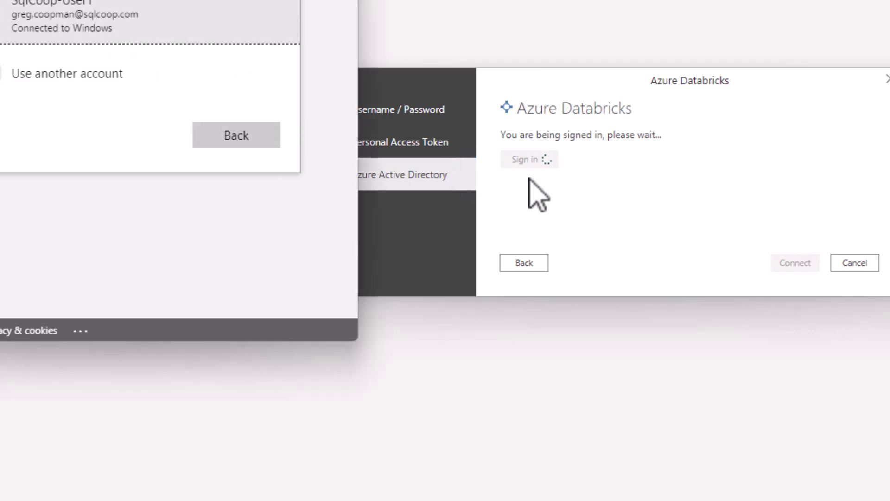
pyautogui.click(128, 28)
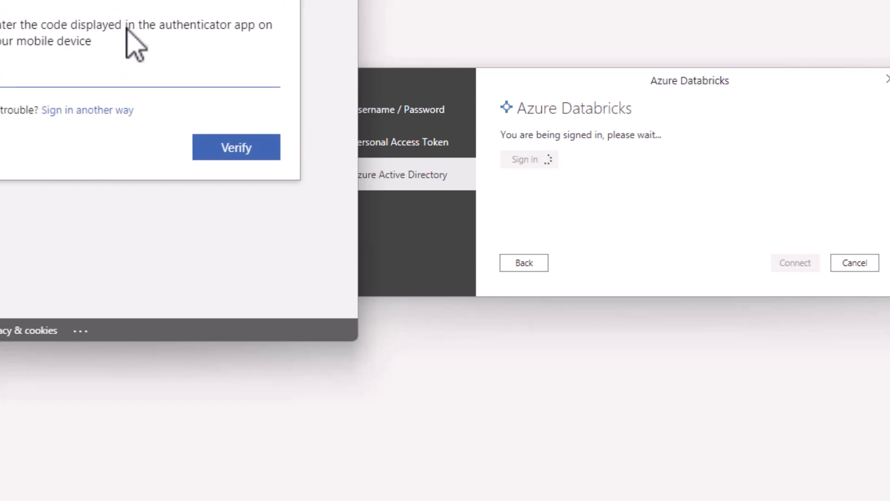
# Verify the sign-in with a code sent by text message.
pyautogui.click(95, 111)
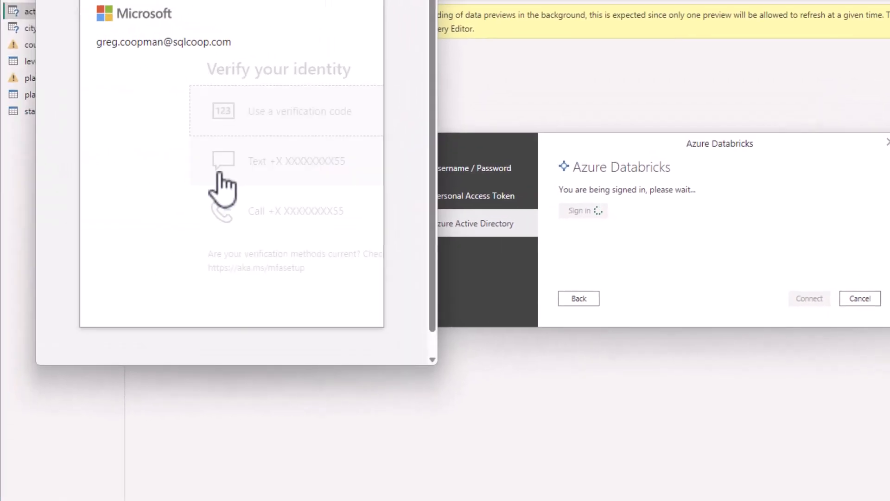
pyautogui.click(224, 185)
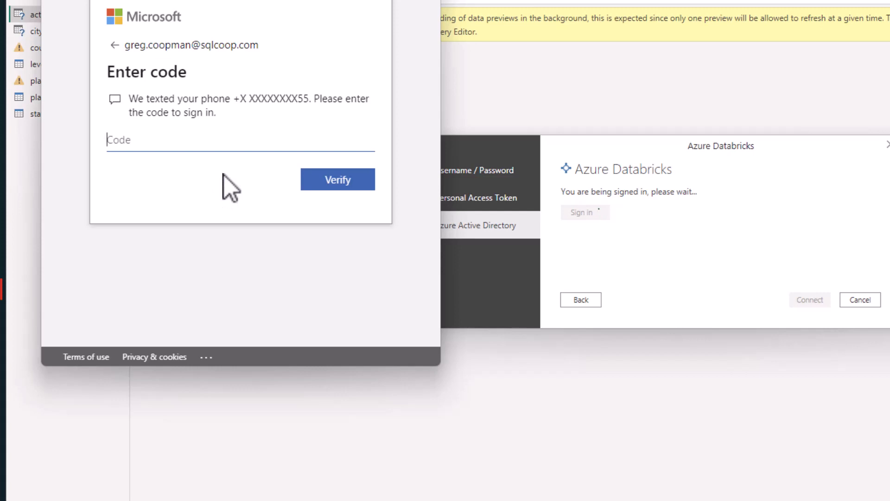
pyautogui.click(349, 185)
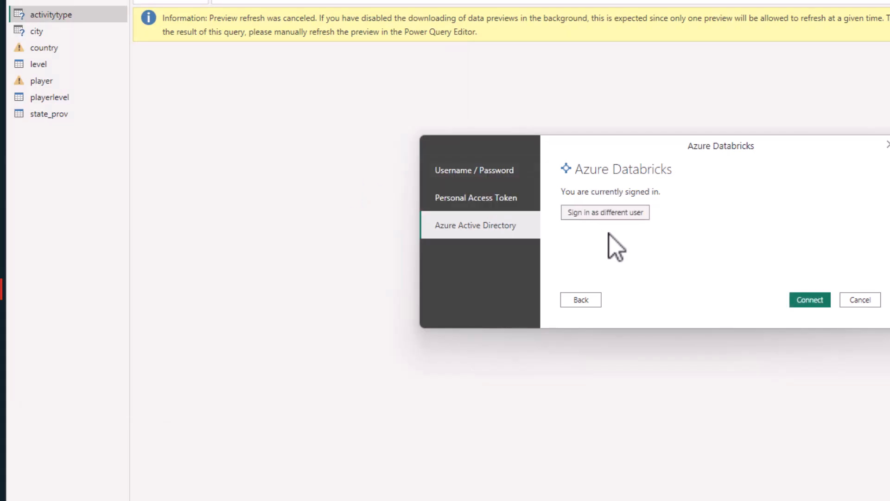
# Connect to load the seven-row activitytype preview tagged prod, then open the city query.
pyautogui.click(805, 301)
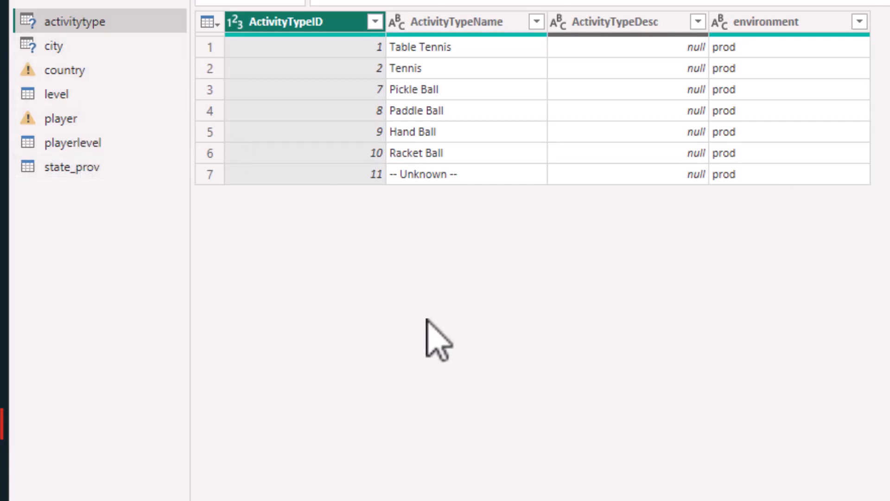
pyautogui.click(67, 45)
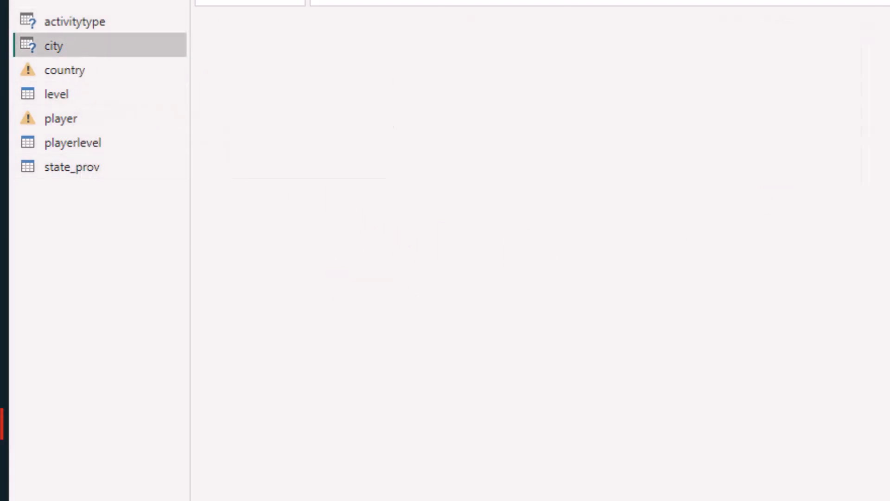
# Open the country query to check its Databricks.Catalogs source on the old cluster path.
pyautogui.click(889, 139)
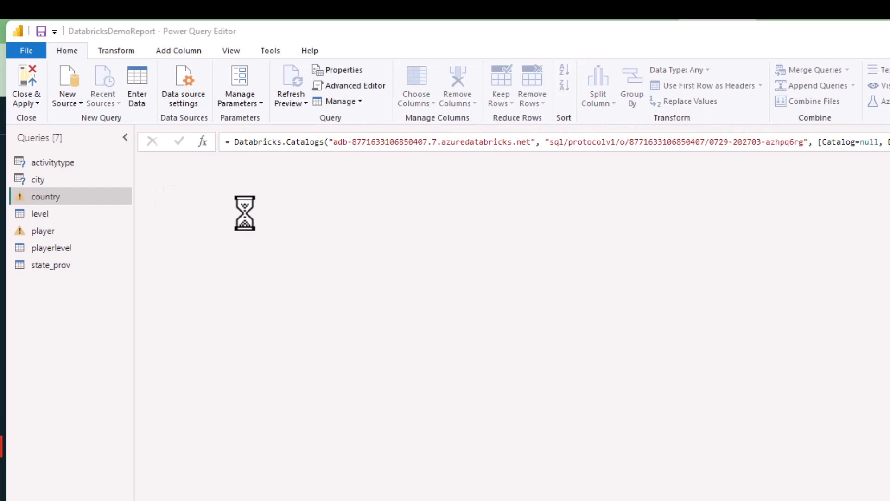
# In the browser, show the Databricks Compute page listing the all-purpose clusters.
pyautogui.hotkey('alt', 'Tab')
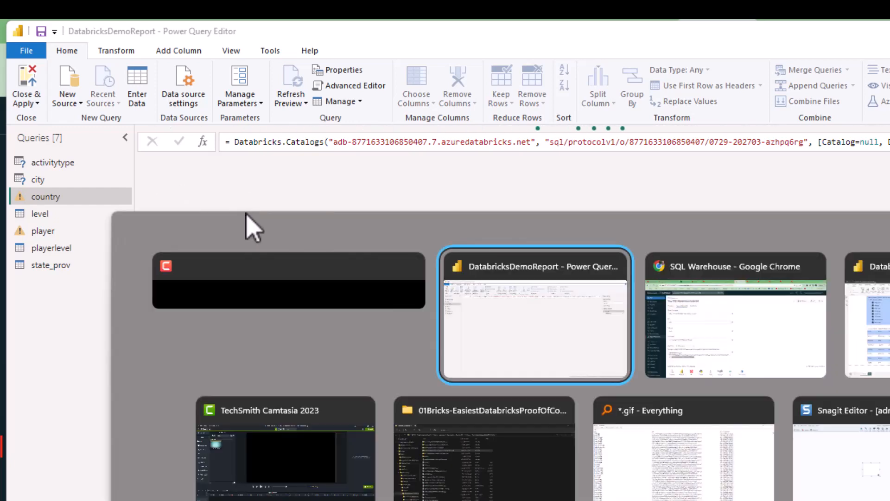
pyautogui.hotkey('alt', 'Tab')
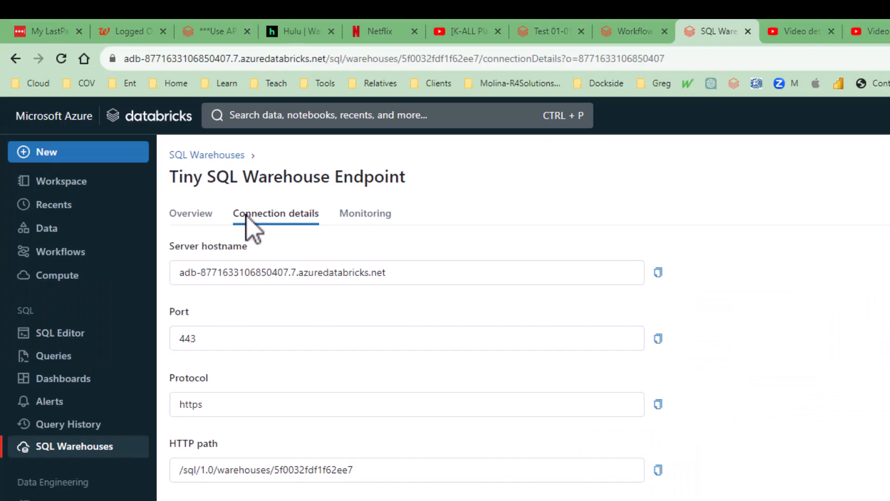
pyautogui.click(80, 184)
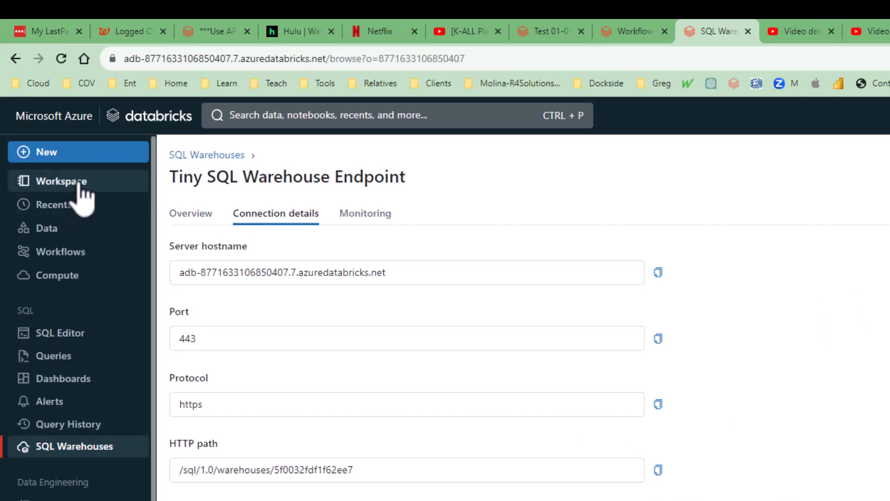
pyautogui.click(67, 277)
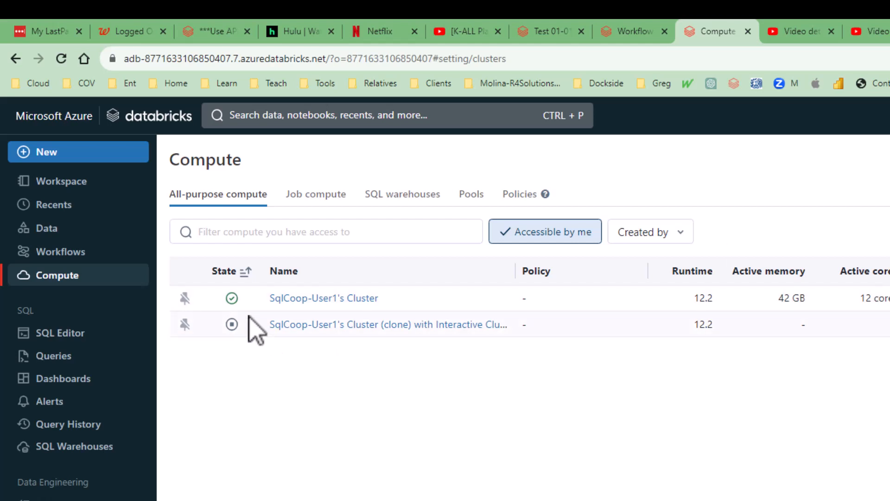
pyautogui.hotkey('alt', 'Tab')
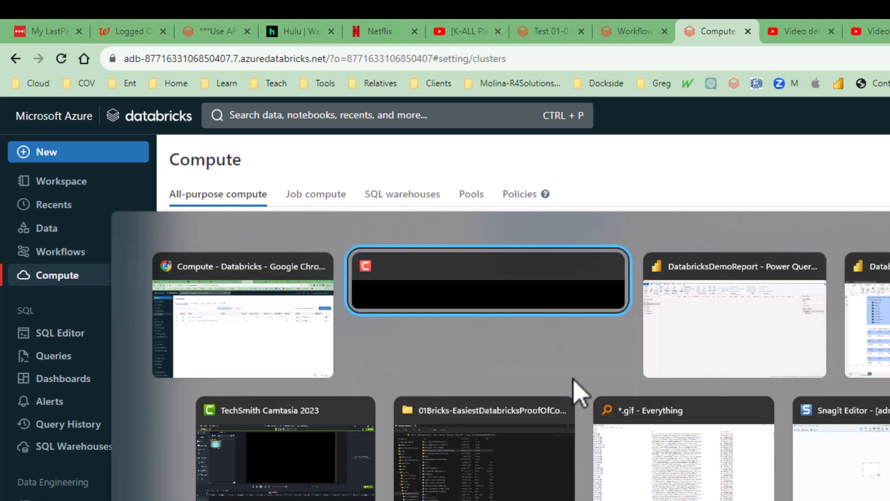
# Replace the country query's old cluster HTTP Path with the pasted SQL warehouse path.
pyautogui.hotkey('alt', 'Tab')
pyautogui.press('Tab')
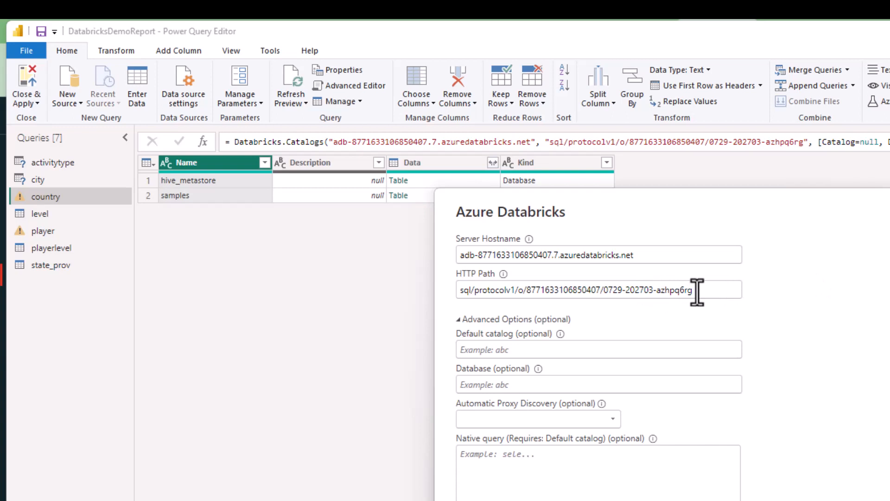
pyautogui.moveTo(694, 292); pyautogui.dragTo(434, 312)
pyautogui.write('sql/1.0/warehouses/5f0032fdf1f62ee7')
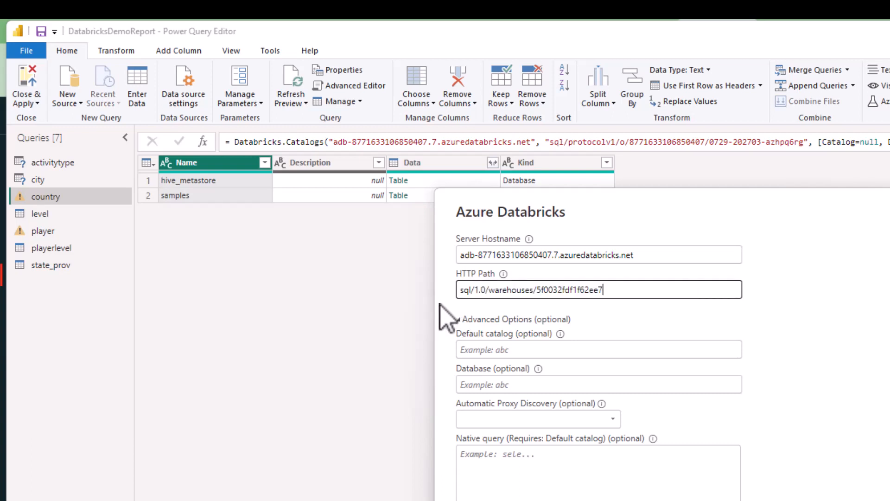
pyautogui.click(505, 349)
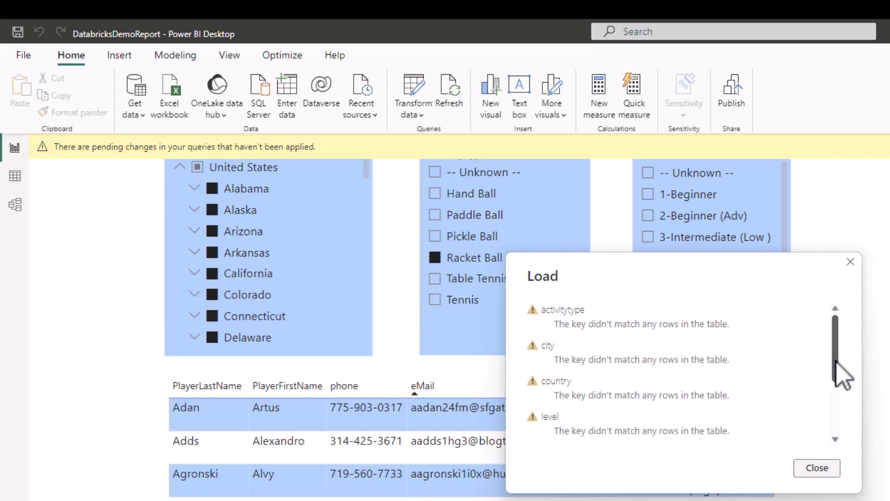
# Close the Load dialog's key-mismatch errors and switch to the Model view diagram.
pyautogui.moveTo(842, 374); pyautogui.dragTo(842, 459)
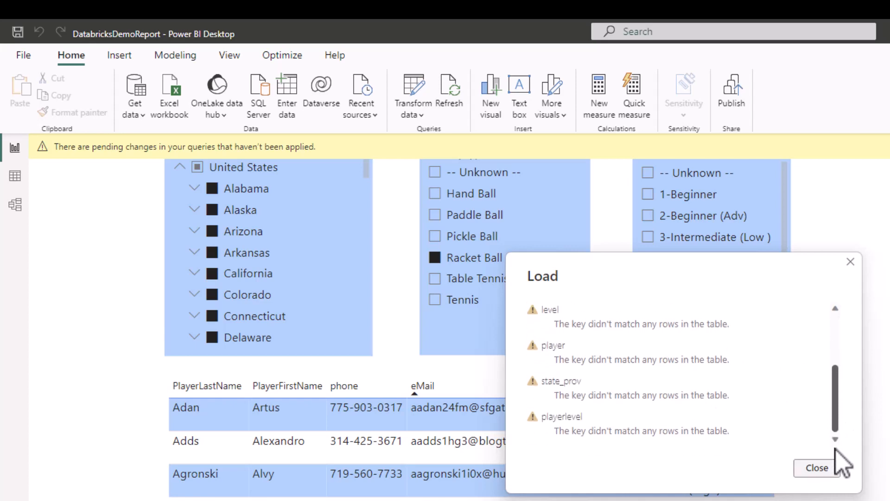
pyautogui.click(816, 469)
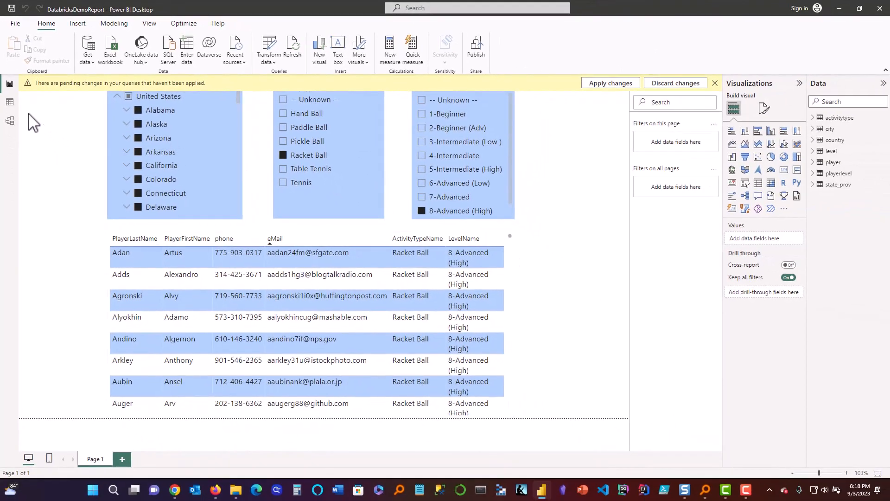
pyautogui.click(10, 121)
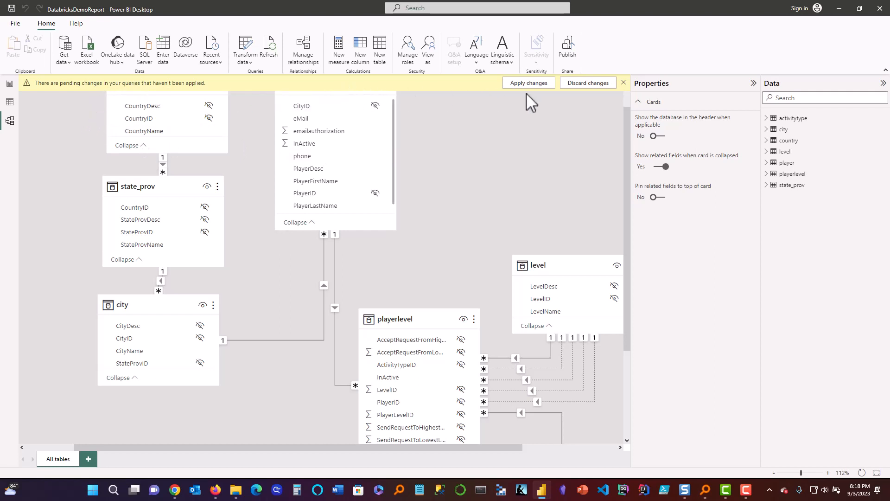
# Retry applying the pending query changes and close the resulting key-mismatch error list.
pyautogui.click(541, 85)
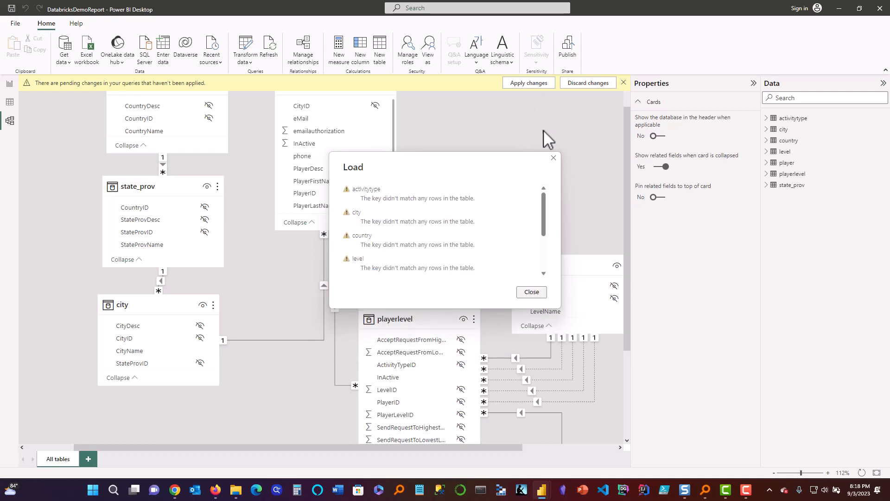
pyautogui.moveTo(545, 224); pyautogui.dragTo(546, 189)
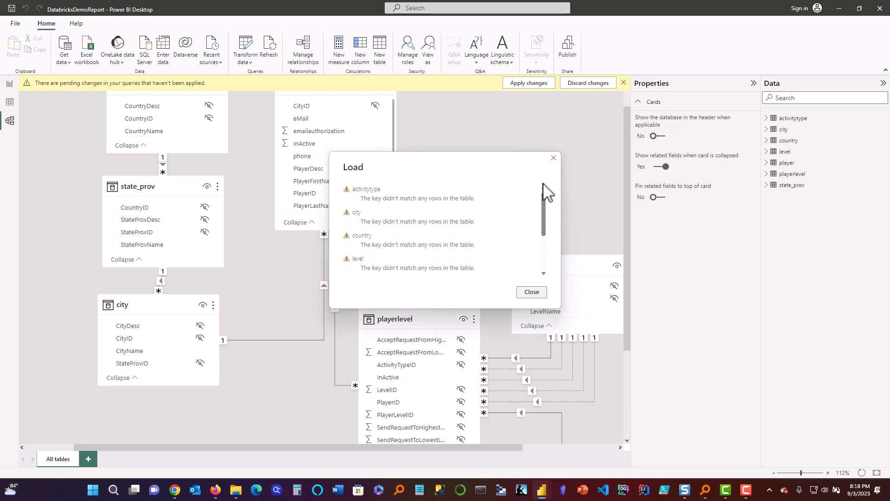
pyautogui.click(527, 292)
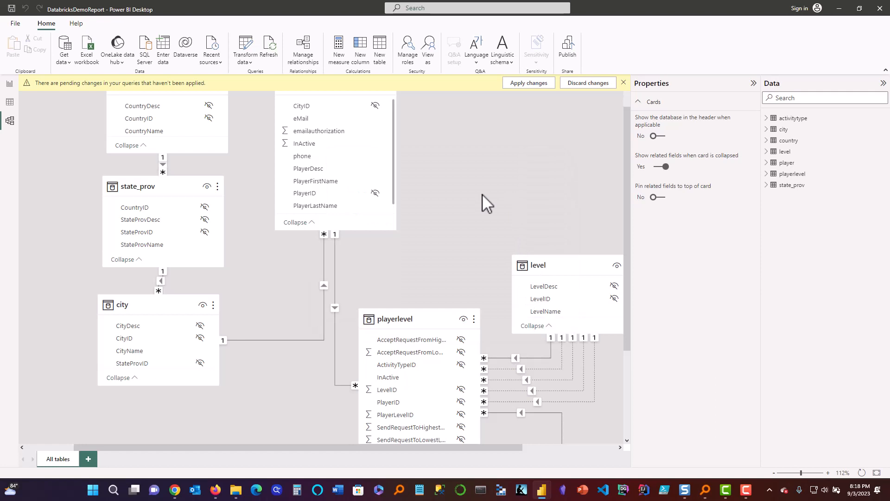
pyautogui.scroll(2, 251, 167)
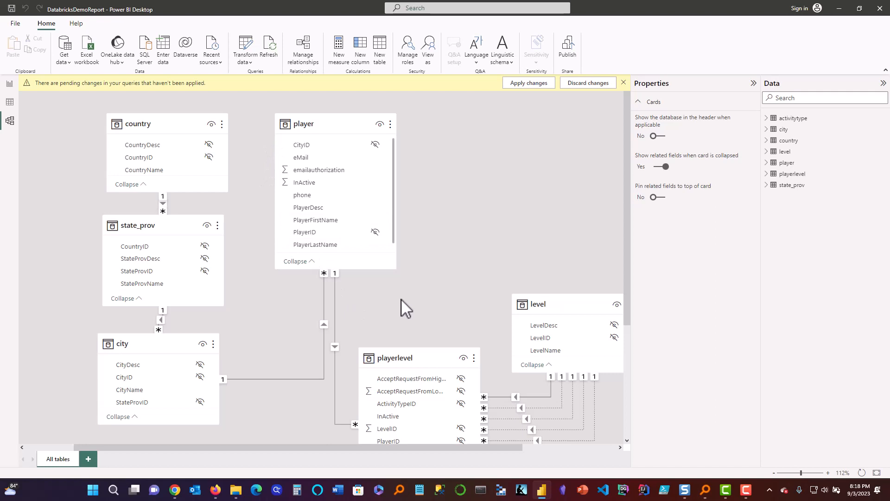
pyautogui.scroll(-5, 403, 297)
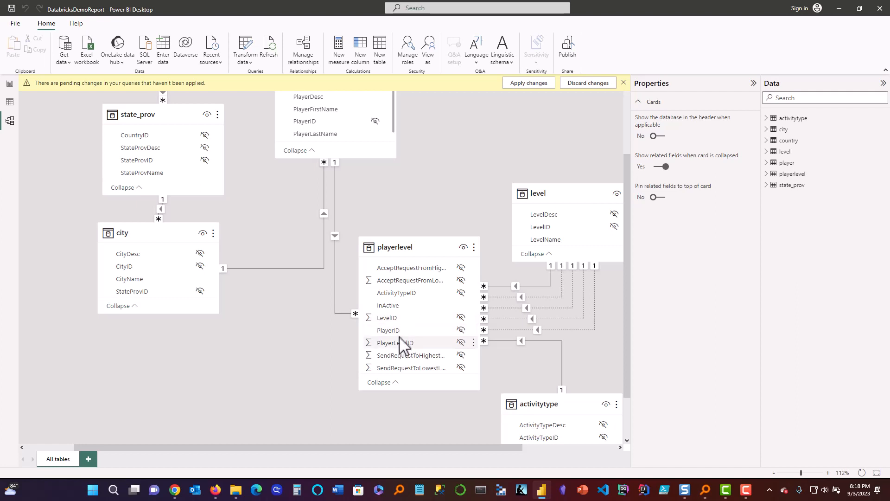
pyautogui.scroll(5, 361, 190)
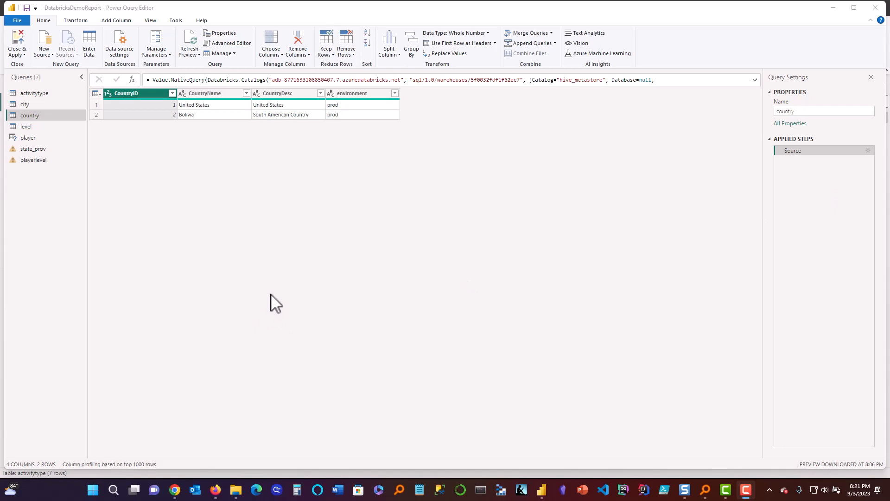
# Delete the broken Navigation step from the level, player, state_prov and playerlevel queries.
pyautogui.click(41, 127)
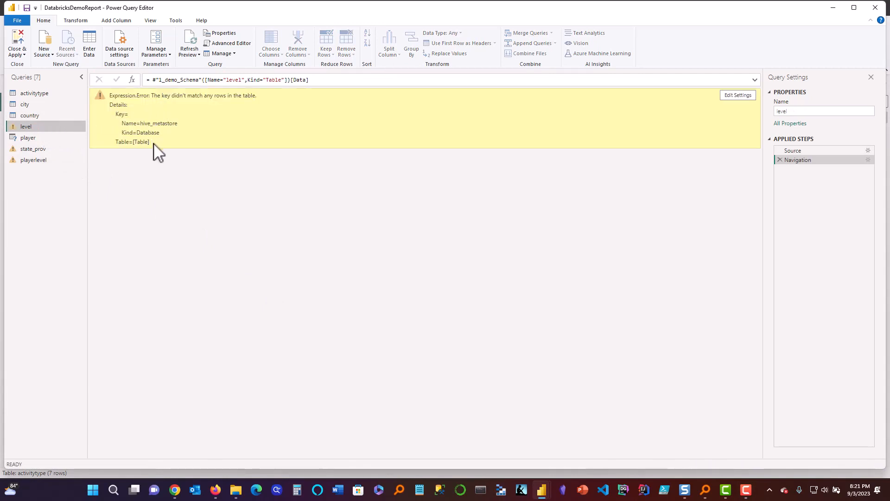
pyautogui.click(780, 160)
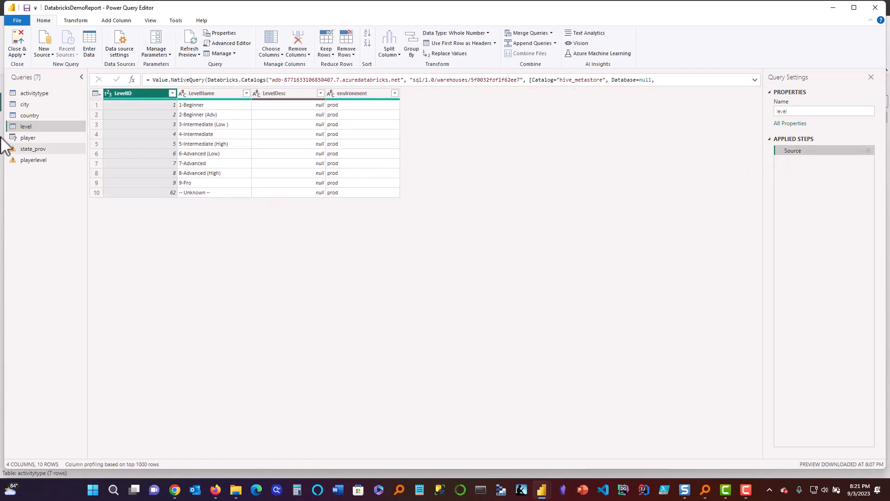
pyautogui.click(28, 139)
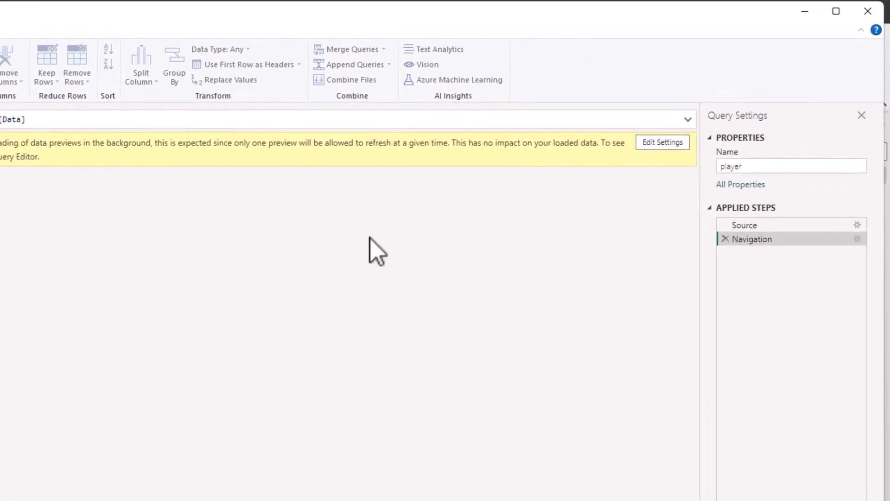
pyautogui.click(725, 239)
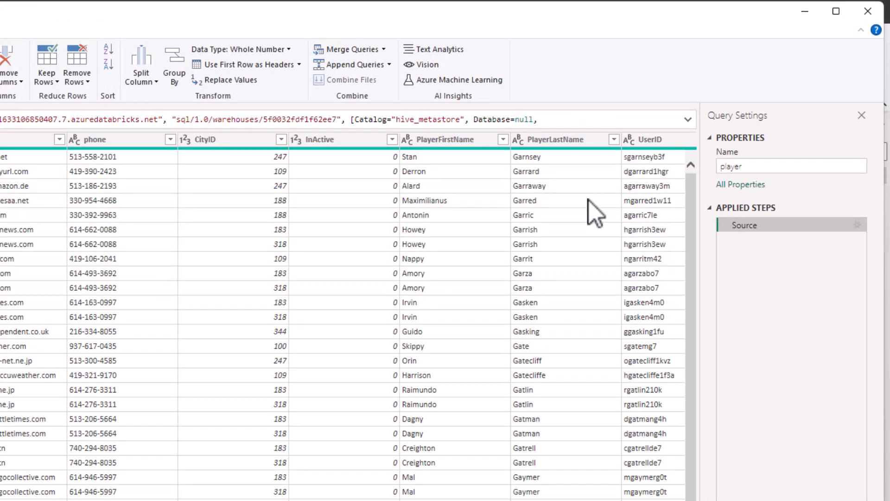
pyautogui.hscroll(5, 349, 315)
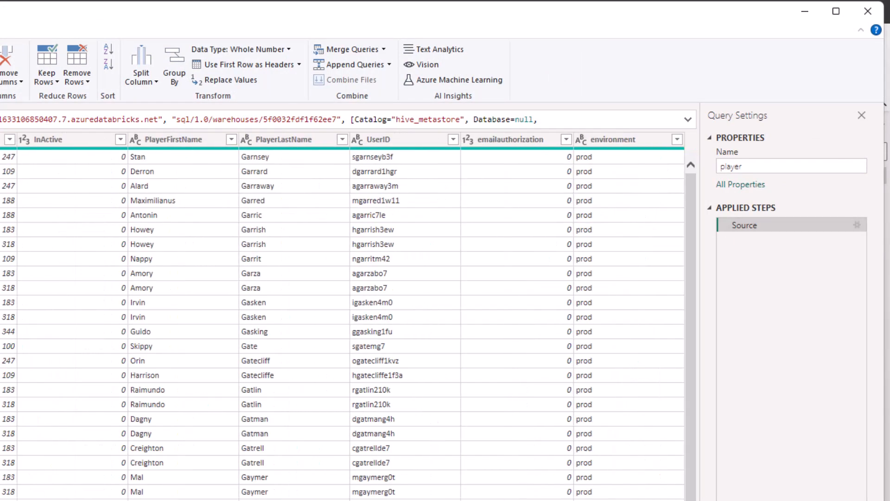
pyautogui.click(1, 228)
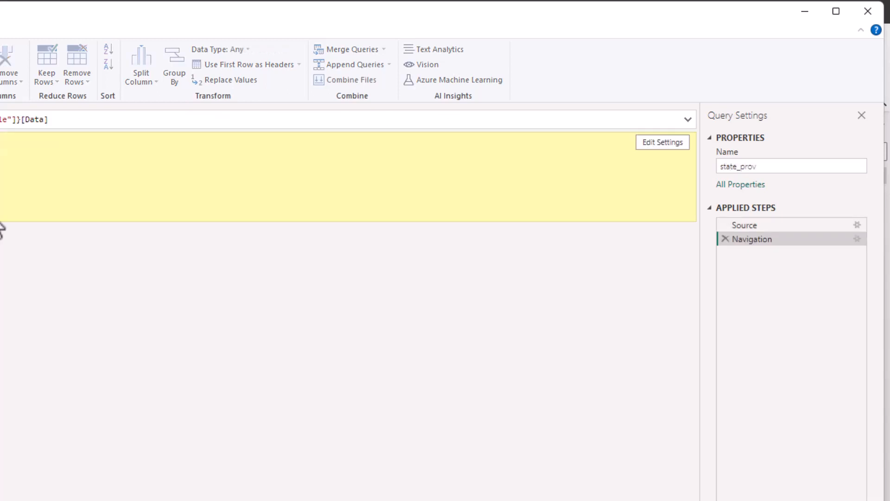
pyautogui.click(724, 239)
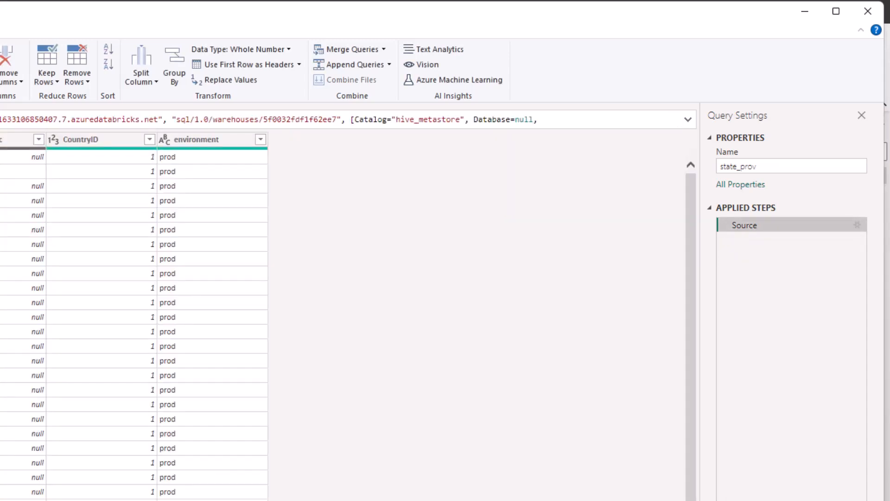
pyautogui.click(1, 231)
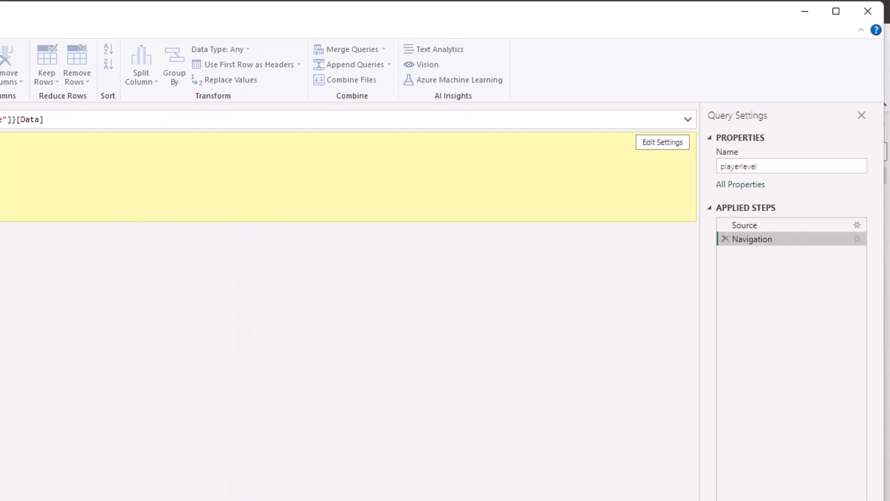
pyautogui.click(725, 239)
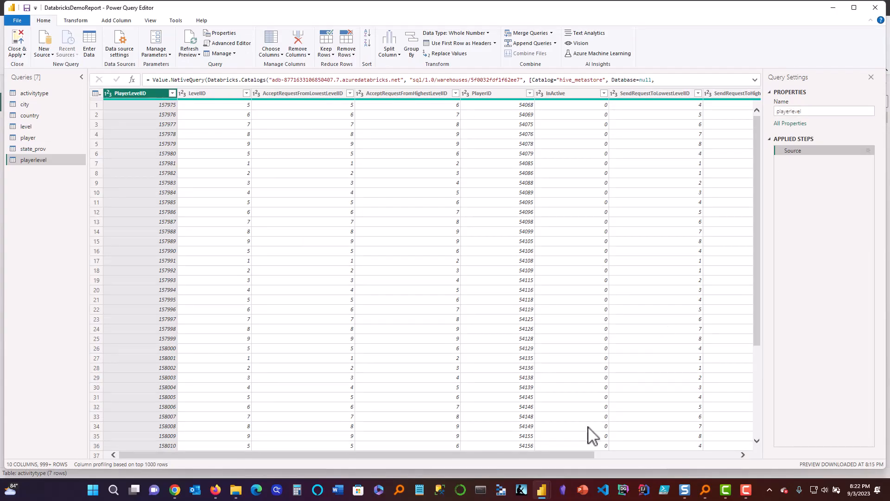
pyautogui.moveTo(569, 454); pyautogui.dragTo(728, 459)
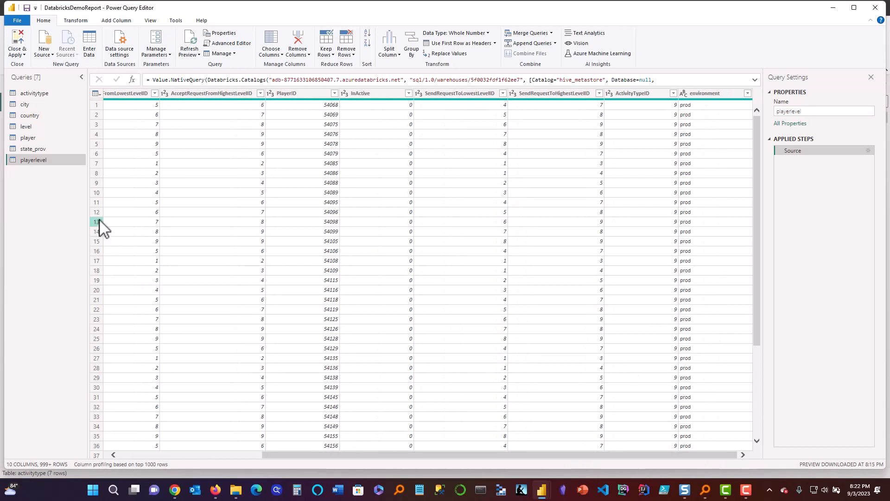
# Close Power Query Editor to load the warehouse queries, then view the model diagram.
pyautogui.click(17, 55)
pyautogui.click(129, 134)
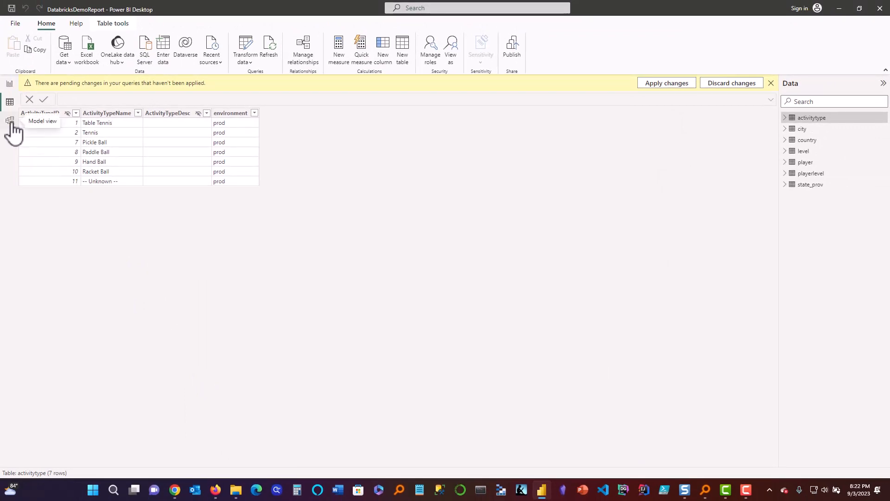
pyautogui.click(10, 121)
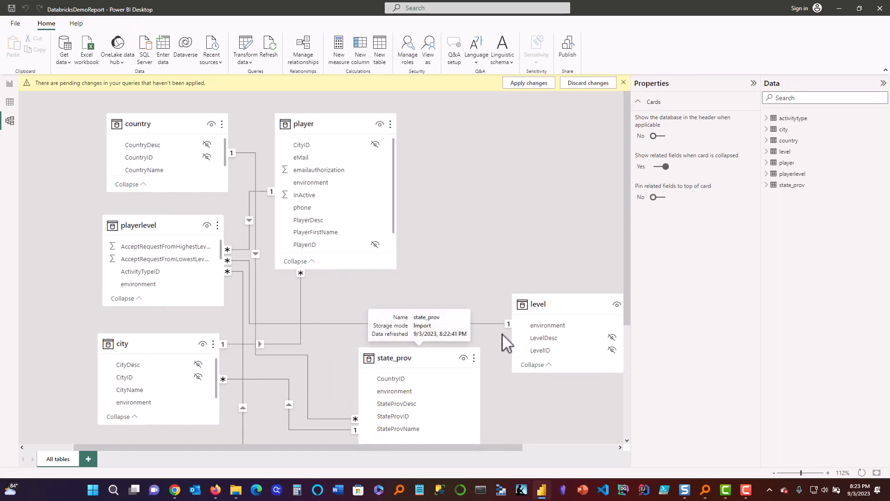
# Apply the pending query changes so the model reloads from Databricks, then return to the report page.
pyautogui.moveTo(627, 293)
pyautogui.mouseDown()
pyautogui.moveTo(622, 400)
pyautogui.moveTo(622, 297)
pyautogui.mouseUp()
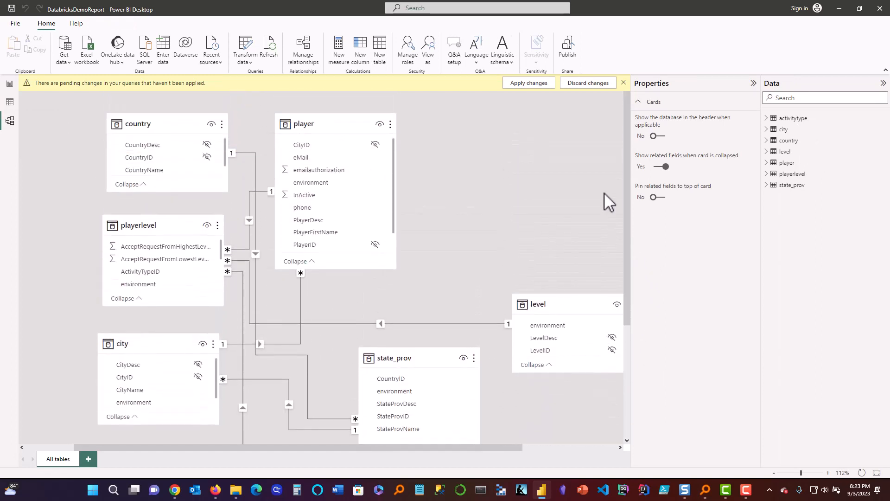
pyautogui.click(540, 82)
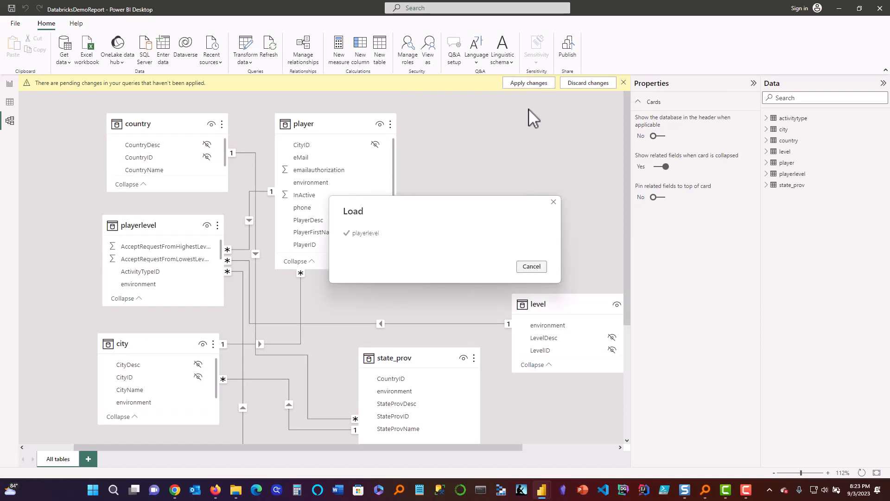
pyautogui.click(530, 83)
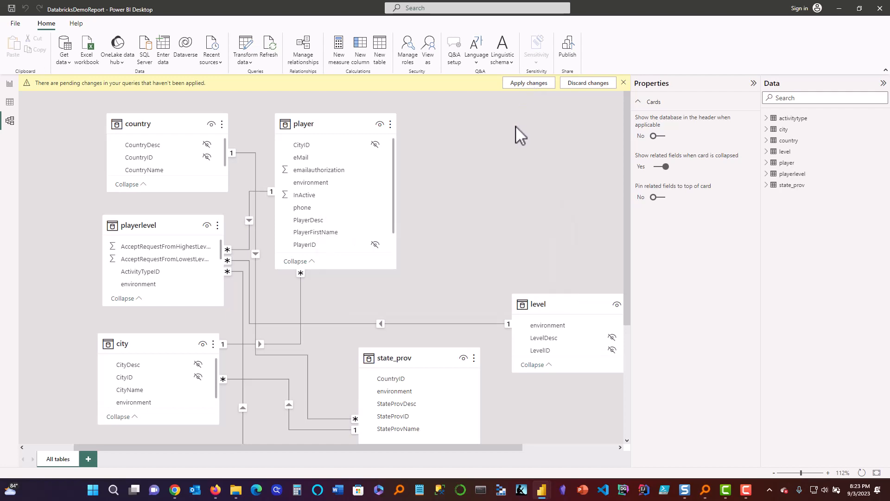
pyautogui.click(10, 84)
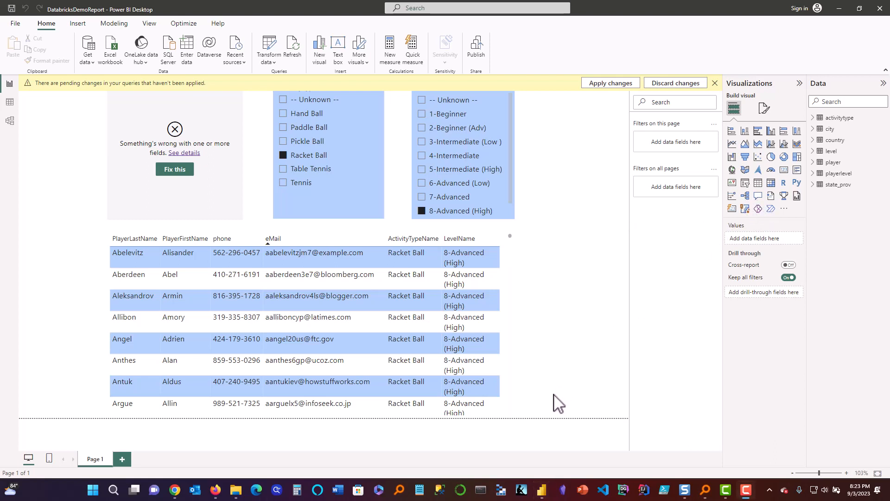
# Dismiss the pending-changes bar, fix the broken visual into a CountryName/CityName slicer, and select the player table.
pyautogui.click(714, 82)
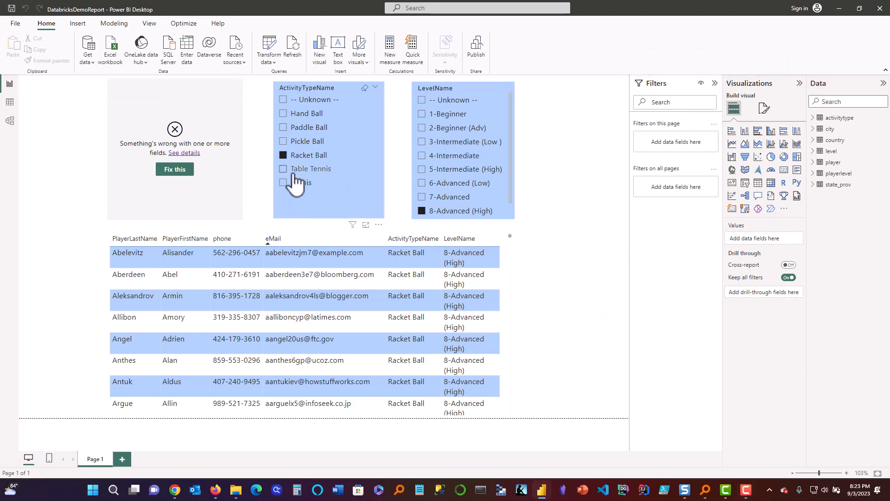
pyautogui.click(165, 170)
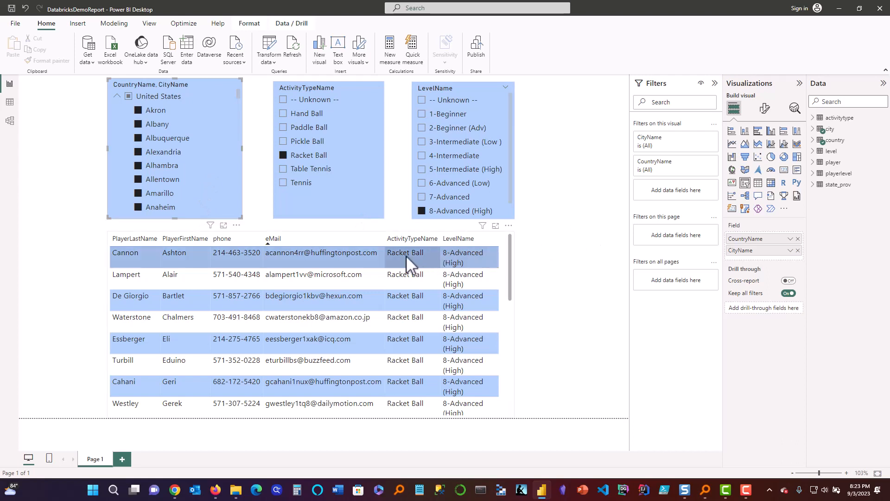
pyautogui.click(509, 243)
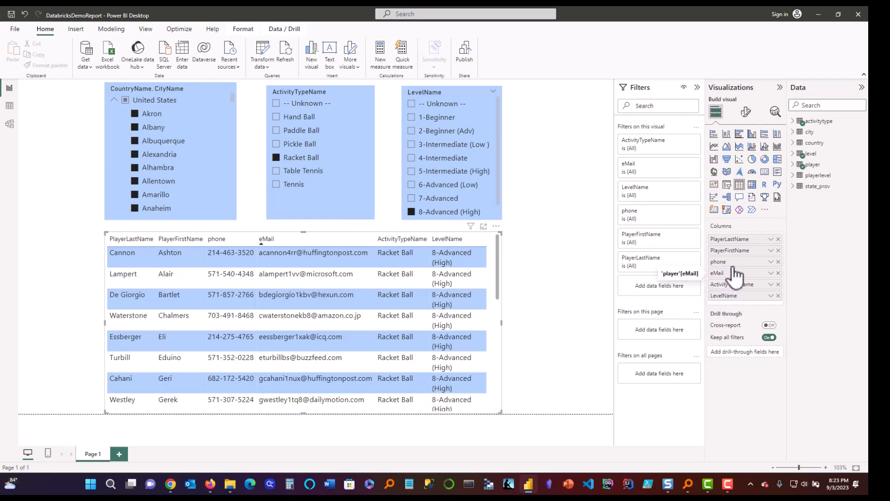
# Add state_prov's environment field to the player table and widen the table so the prod values fit.
pyautogui.click(794, 187)
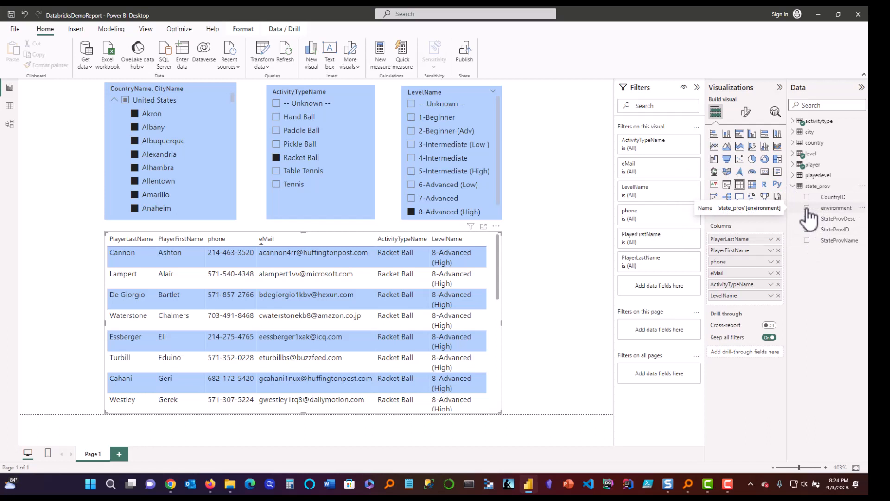
pyautogui.click(807, 209)
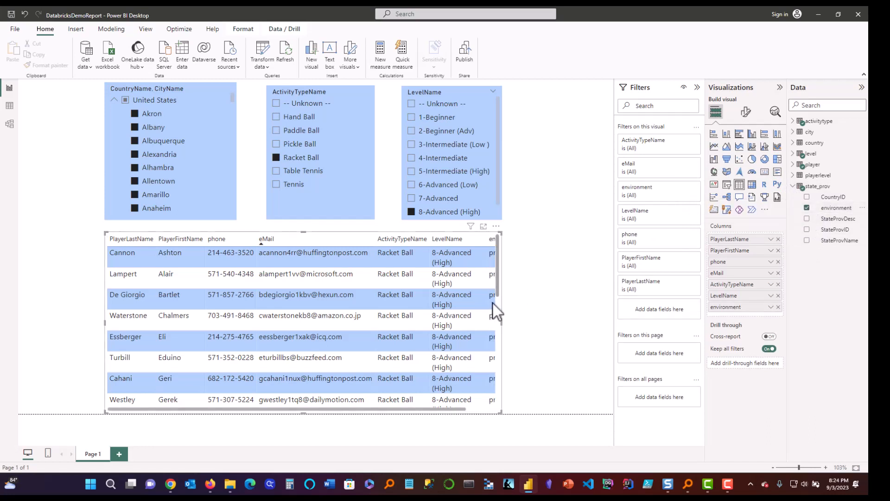
pyautogui.moveTo(503, 321); pyautogui.dragTo(565, 327)
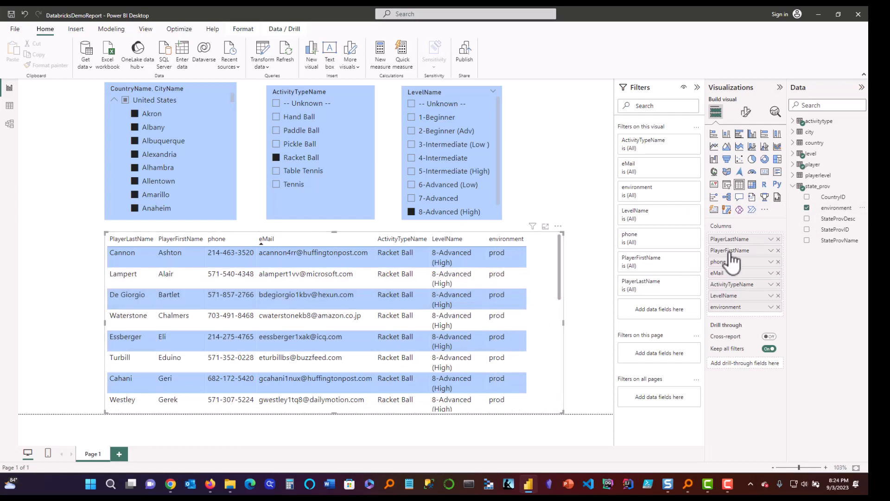
# Expand the playerlevel, player, level, country, city and activitytype tables in the Data pane.
pyautogui.click(798, 175)
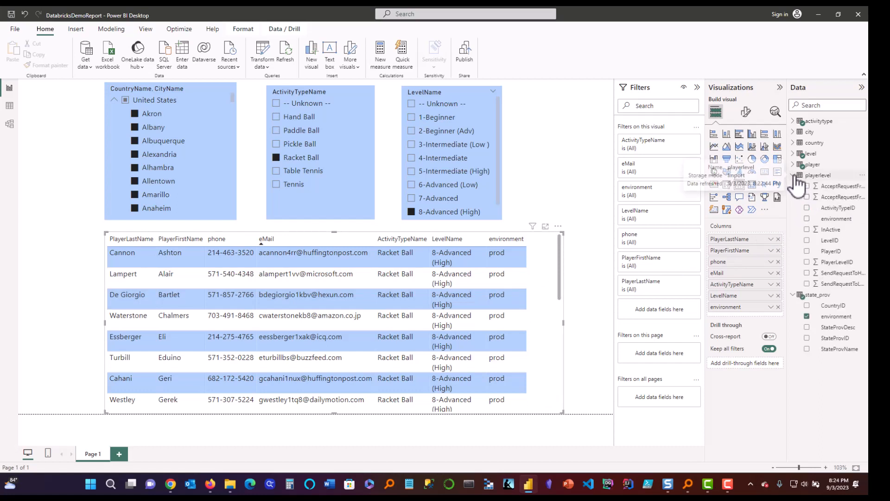
pyautogui.click(797, 165)
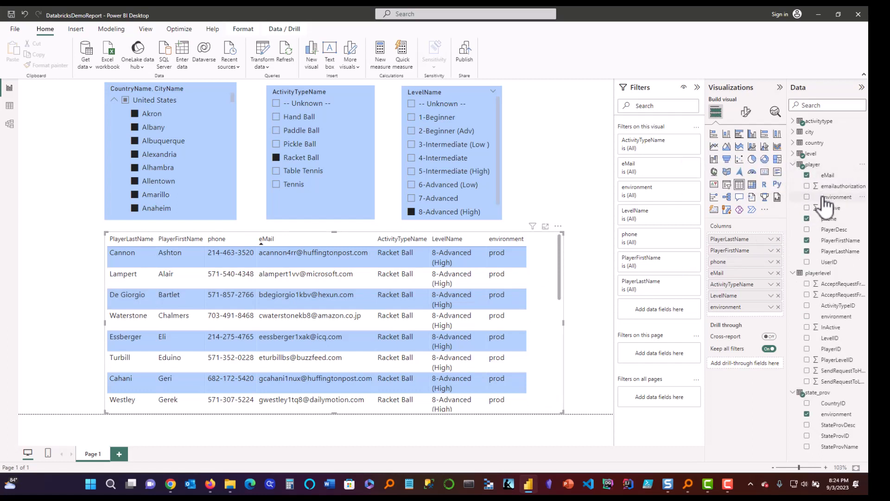
pyautogui.click(798, 153)
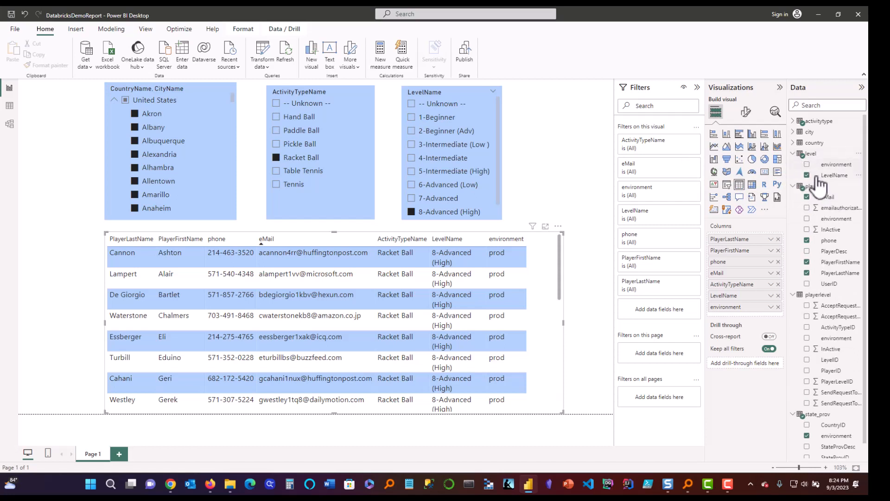
pyautogui.click(797, 142)
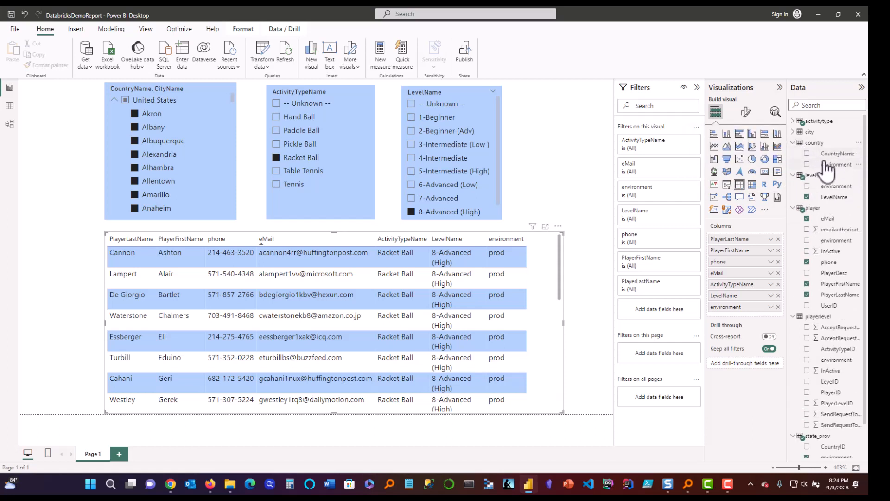
pyautogui.click(797, 132)
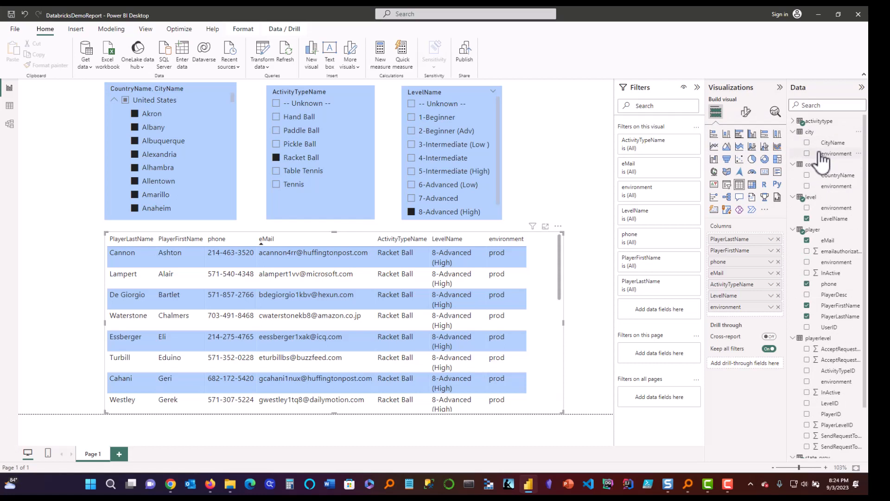
pyautogui.click(793, 121)
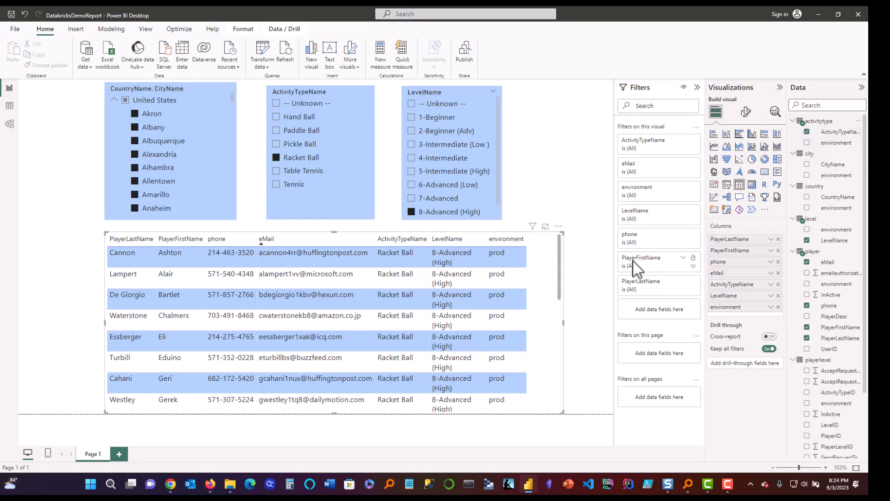